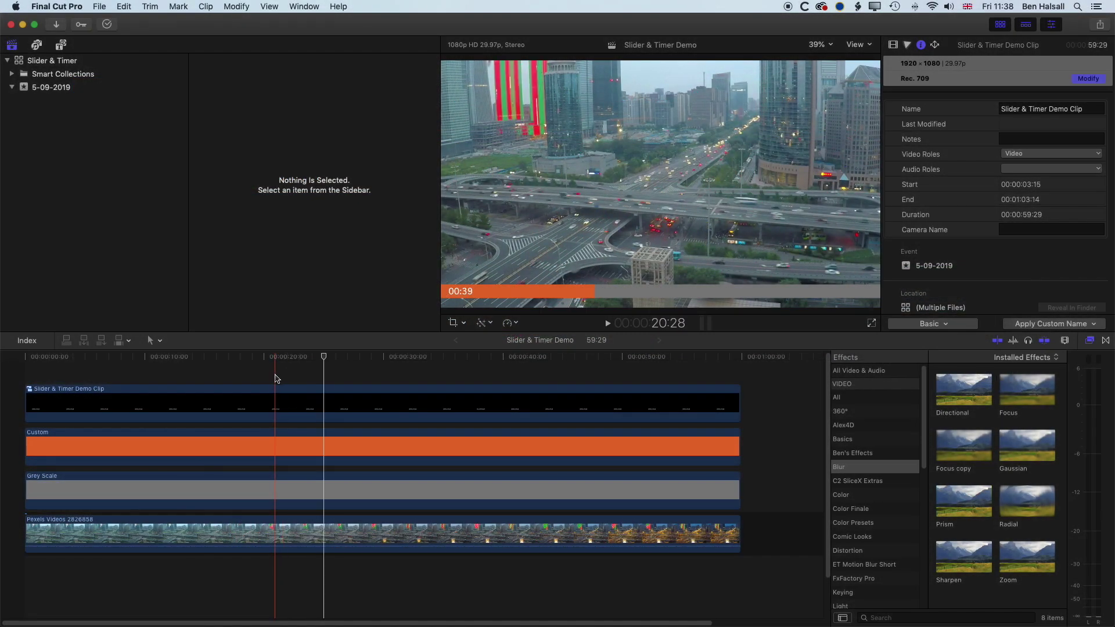
# - Delete the three layered timer, bar and grey clips, then replay the city footage from the start
pyautogui.moveTo(275, 374); pyautogui.dragTo(378, 499)
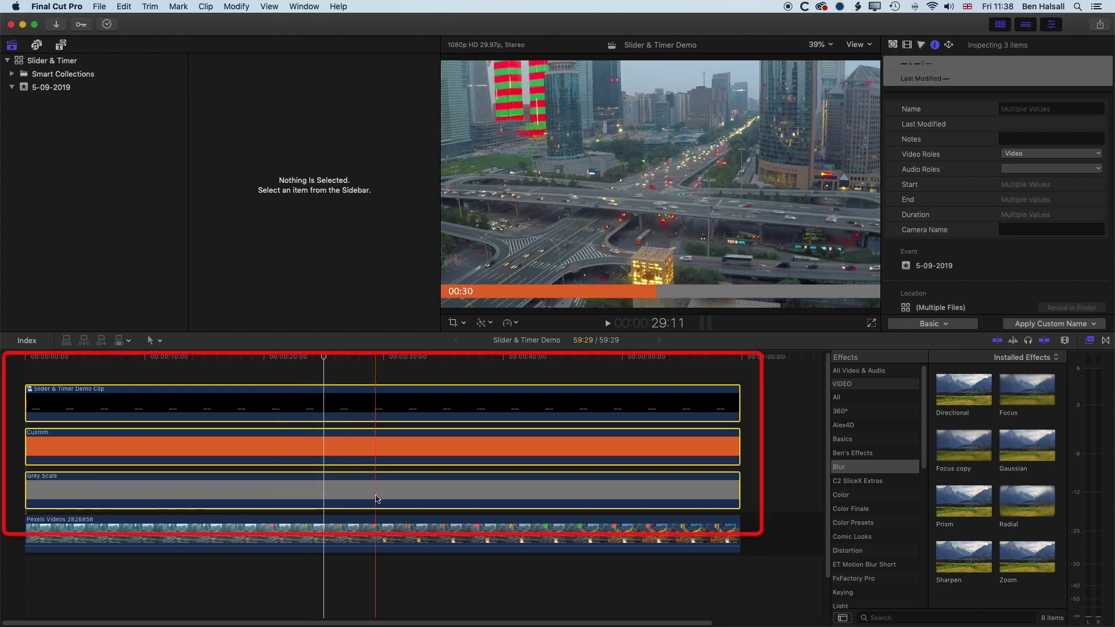
pyautogui.press('Delete')
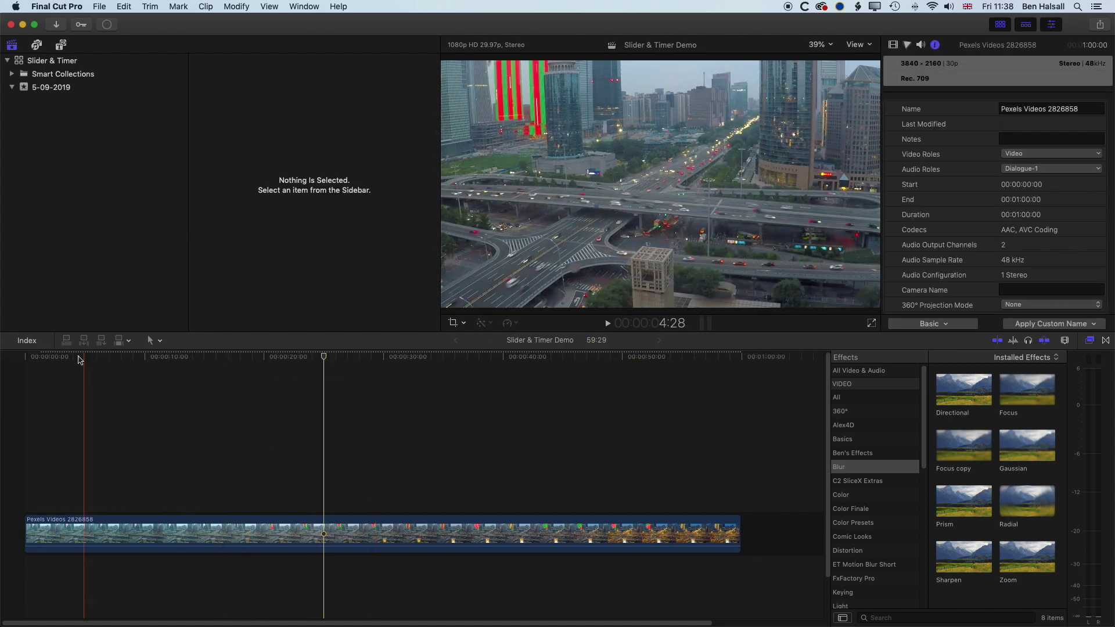
pyautogui.press('space')
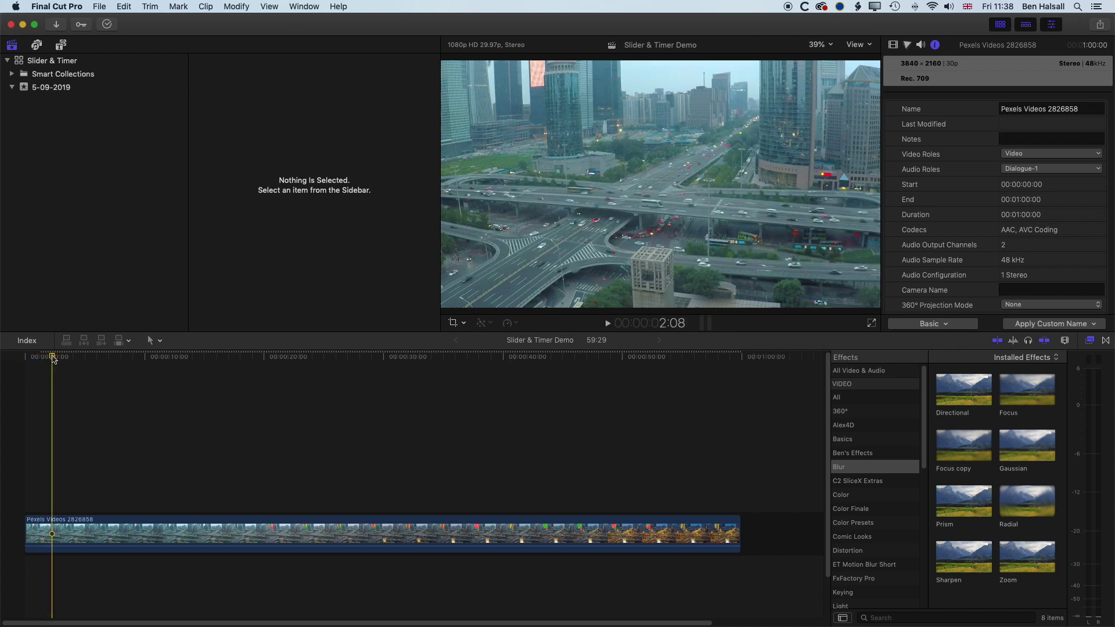
pyautogui.press('space')
pyautogui.press('Home')
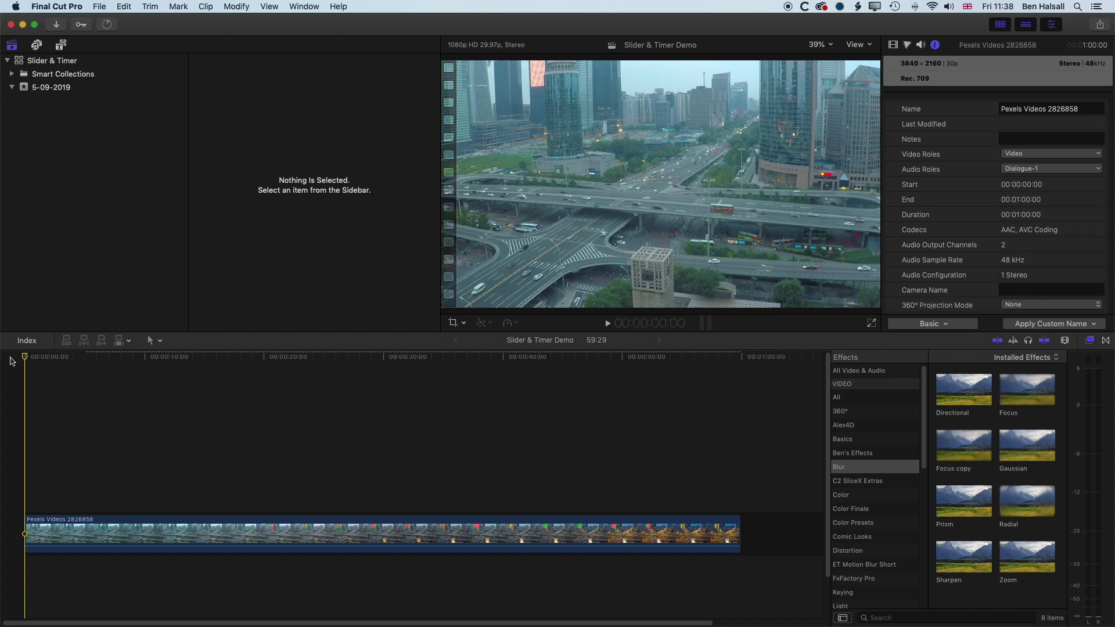
# - Switch Final Cut Pro to the Default workspace layout
pyautogui.click(308, 7)
pyautogui.moveTo(311, 97)
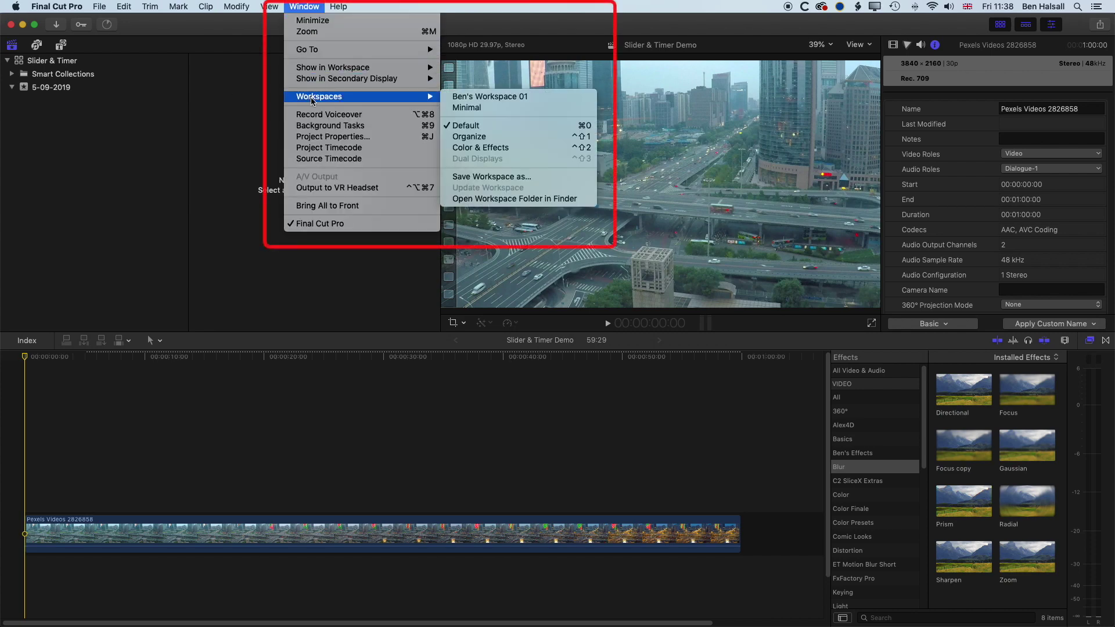
pyautogui.click(500, 133)
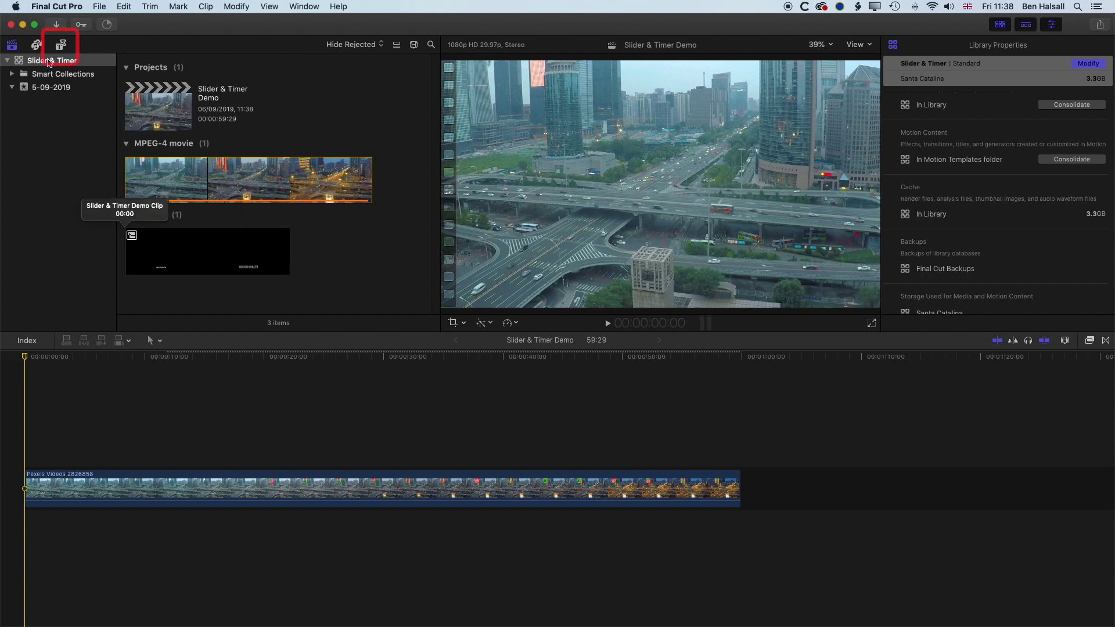
# - Search all Generators for 'time' to locate the Timecode generator
pyautogui.click(62, 47)
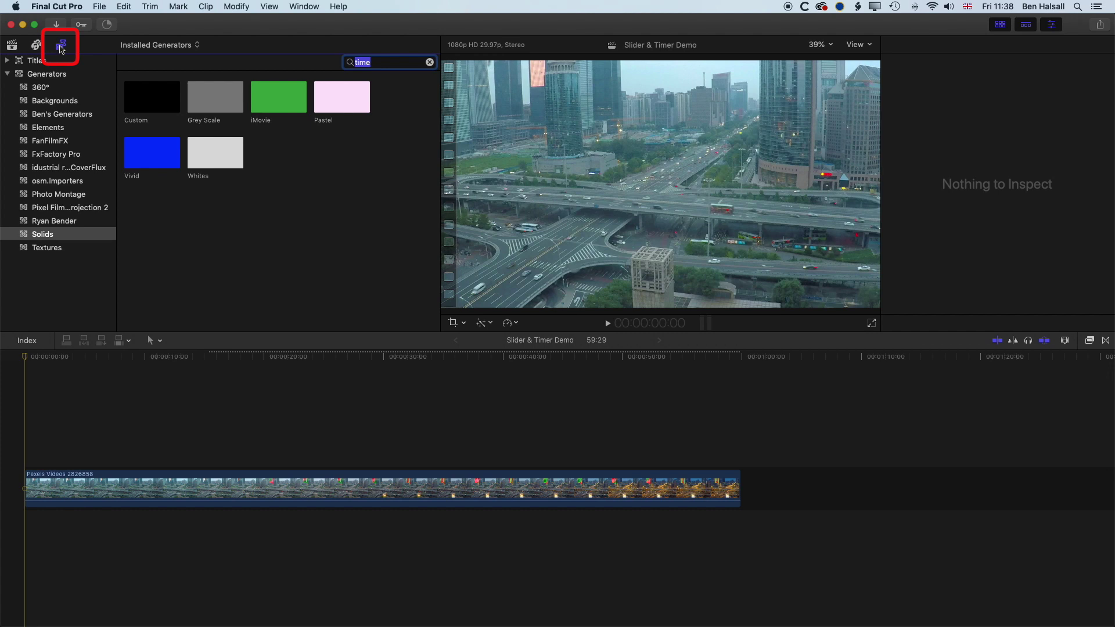
pyautogui.click(45, 74)
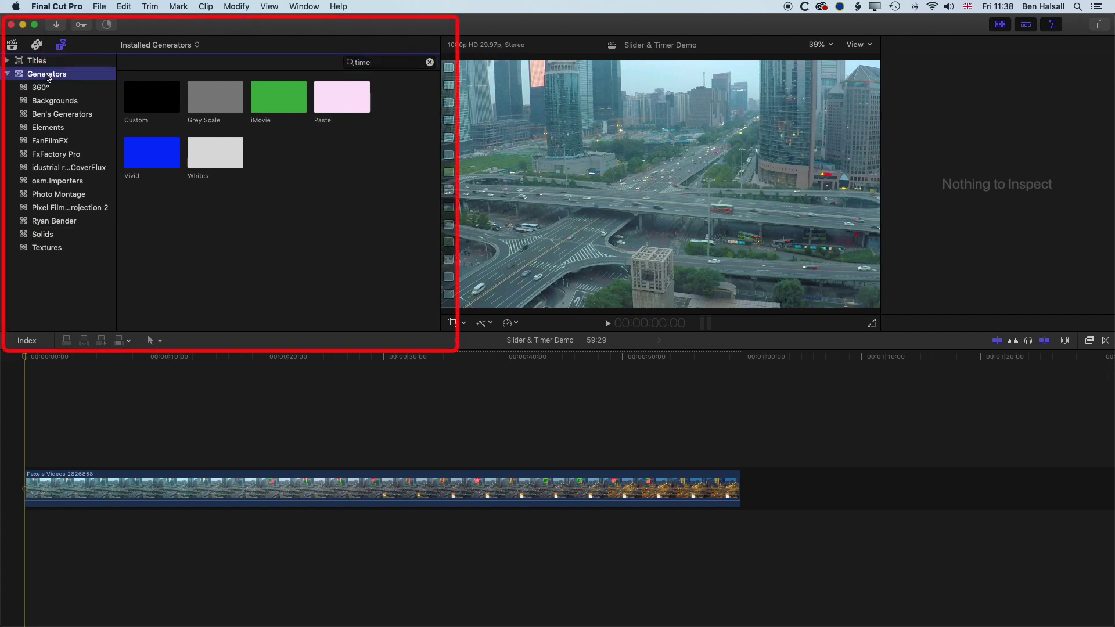
pyautogui.click(396, 63)
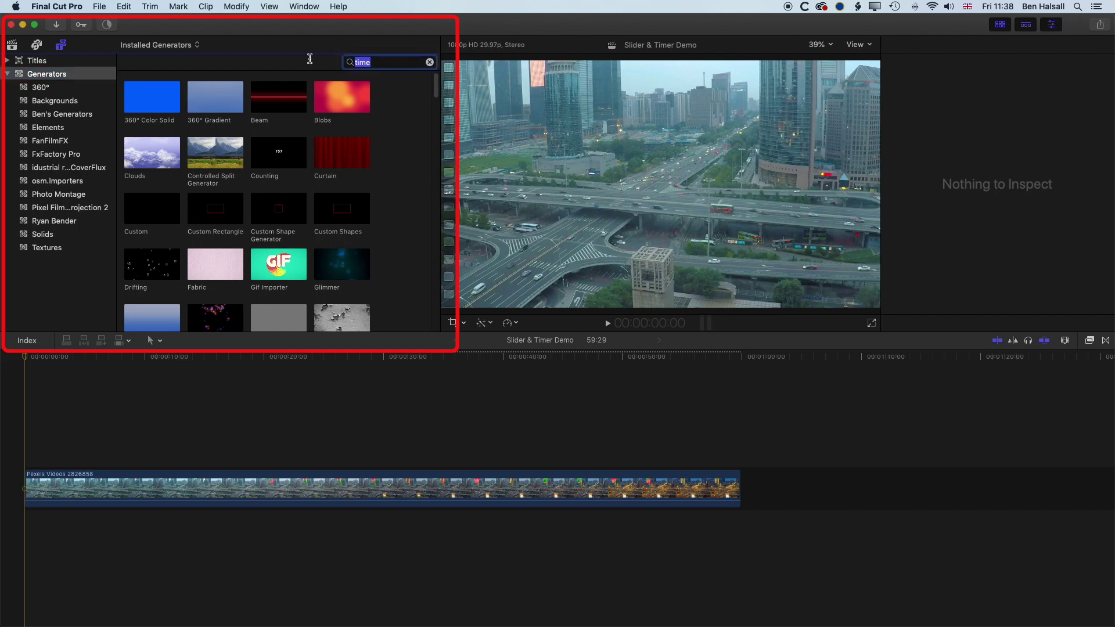
pyautogui.write('time')
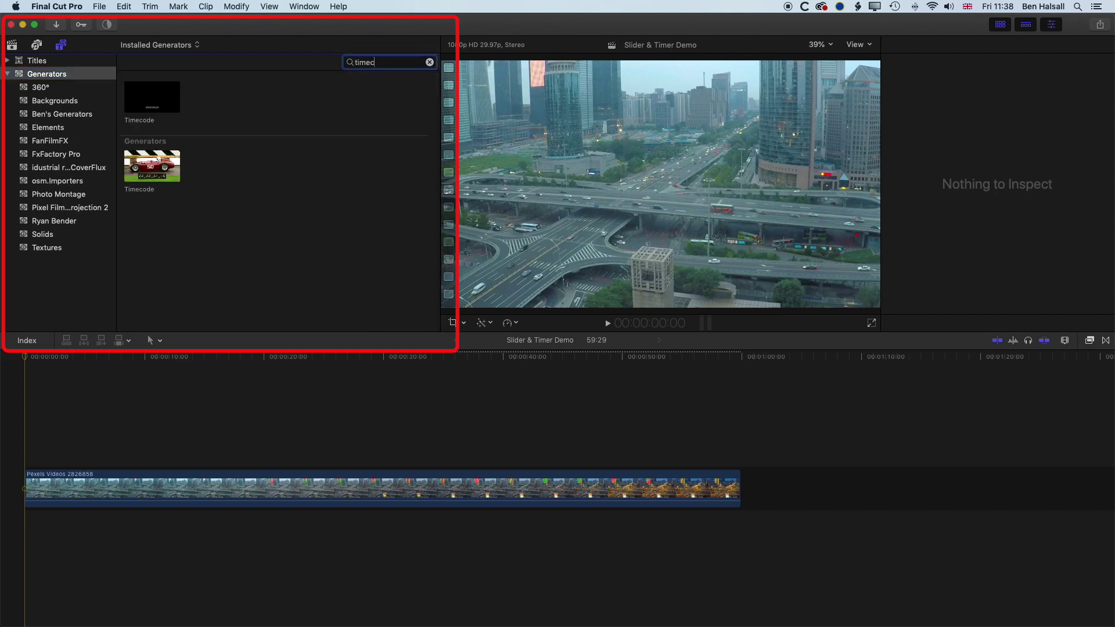
# - Place the Timecode generator above the city footage and lengthen it past the footage's end
pyautogui.click(152, 106)
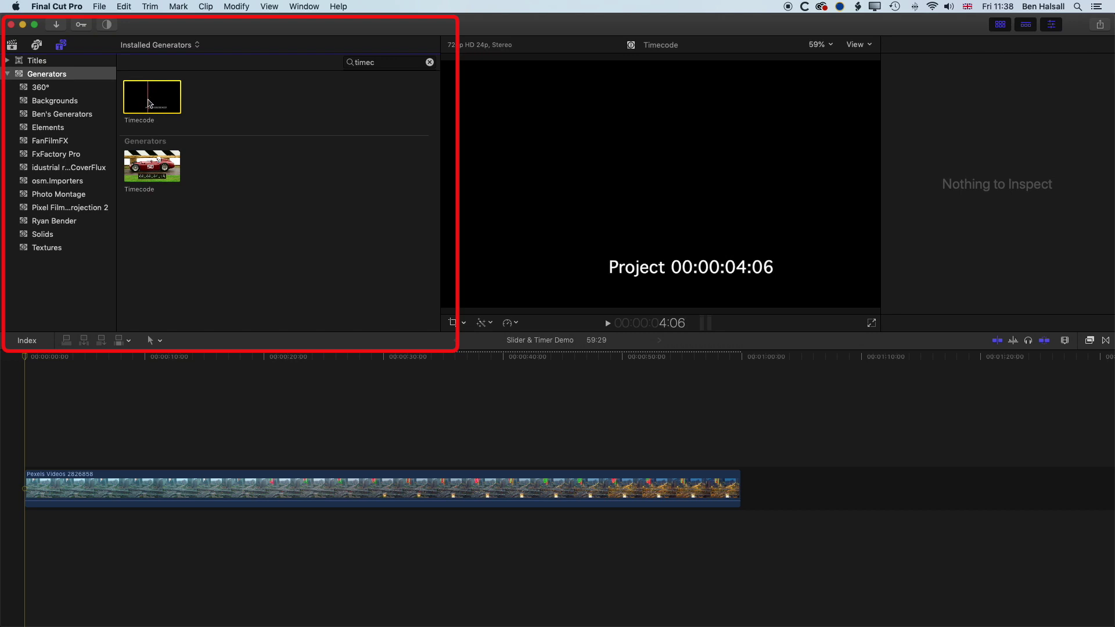
pyautogui.moveTo(150, 100); pyautogui.dragTo(21, 442)
pyautogui.press('super+4')
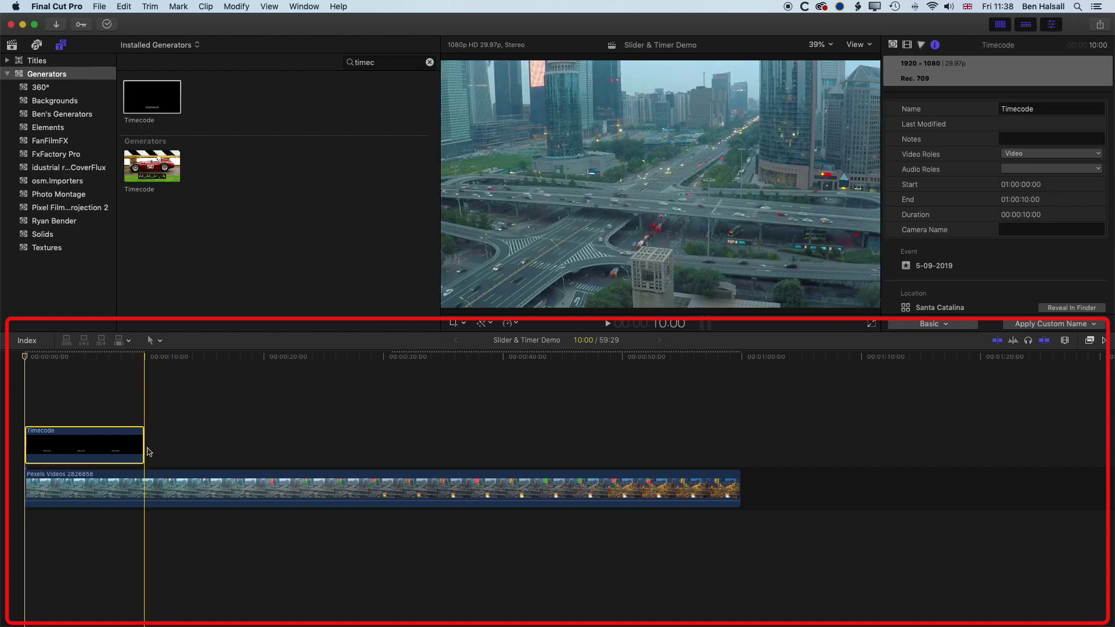
pyautogui.moveTo(142, 446); pyautogui.dragTo(736, 443)
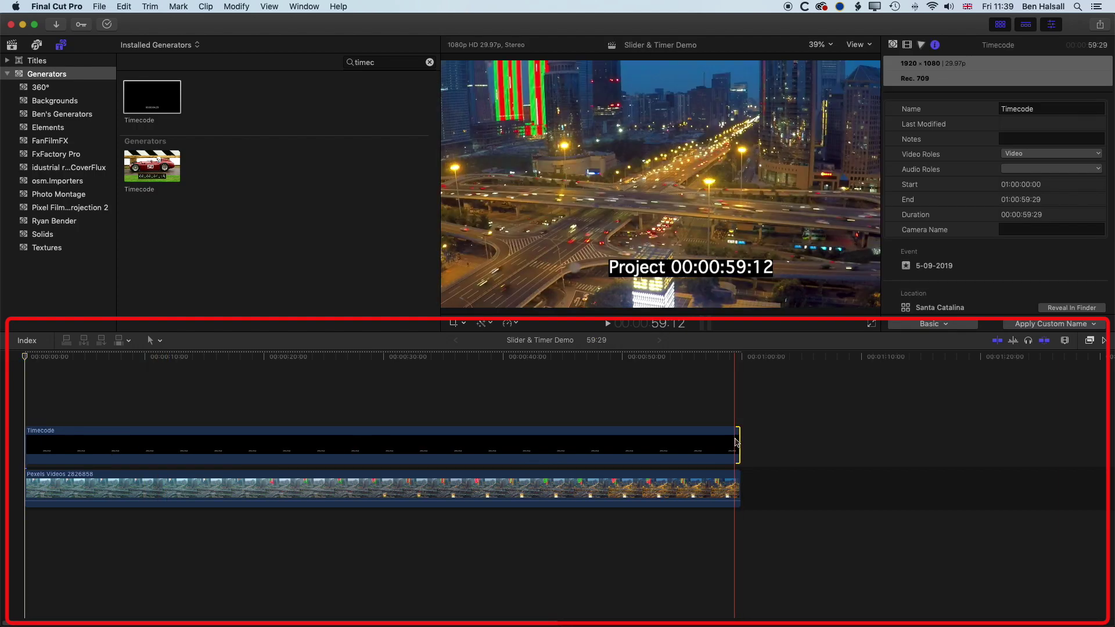
pyautogui.moveTo(737, 441); pyautogui.dragTo(869, 438)
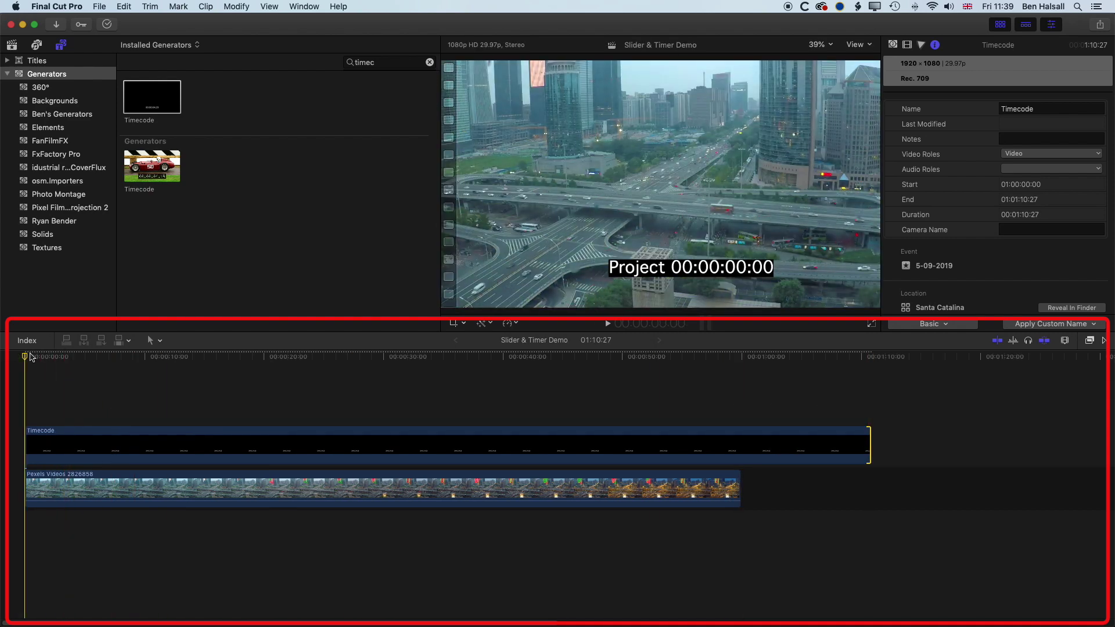
# - Play back the timecode overlay, including beyond the end of the footage
pyautogui.click(72, 448)
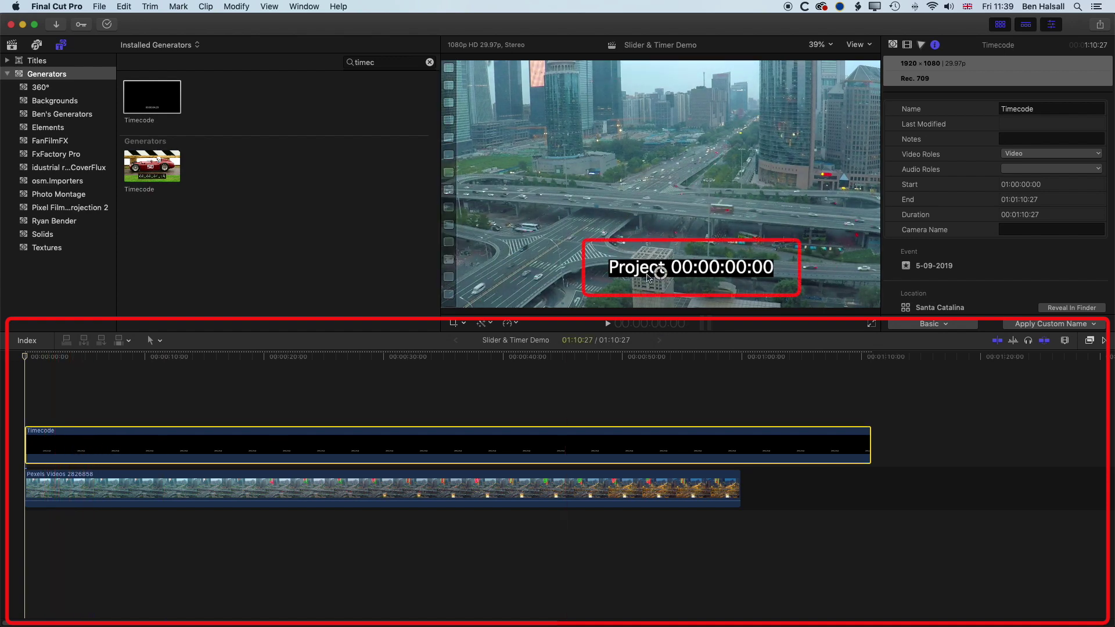
pyautogui.press('space')
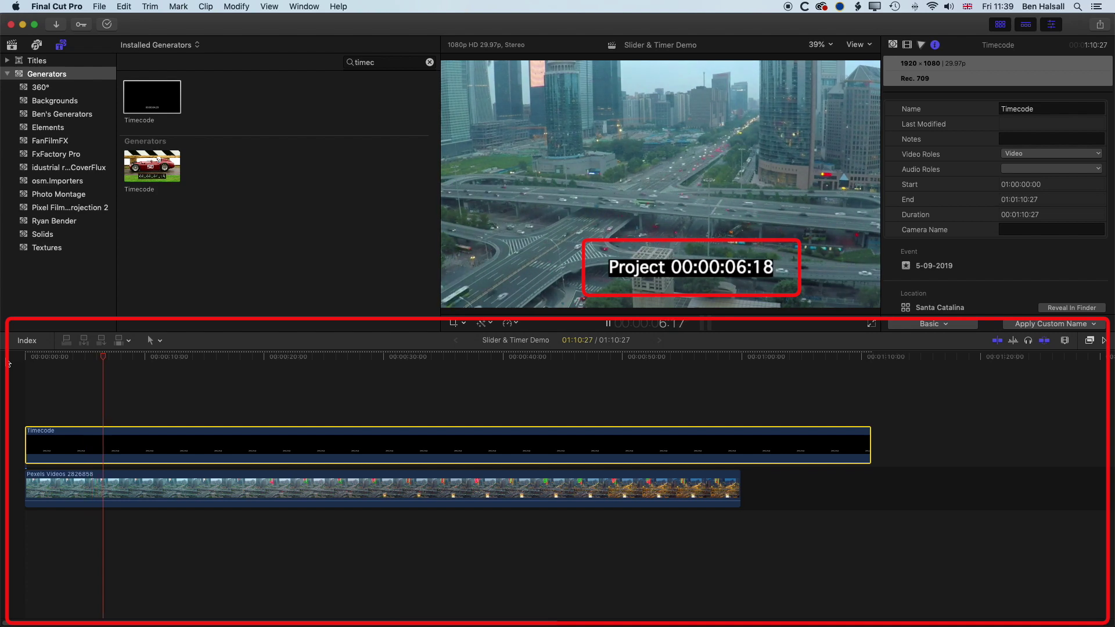
pyautogui.click(434, 365)
pyautogui.moveTo(437, 368); pyautogui.dragTo(789, 374)
pyautogui.press('space')
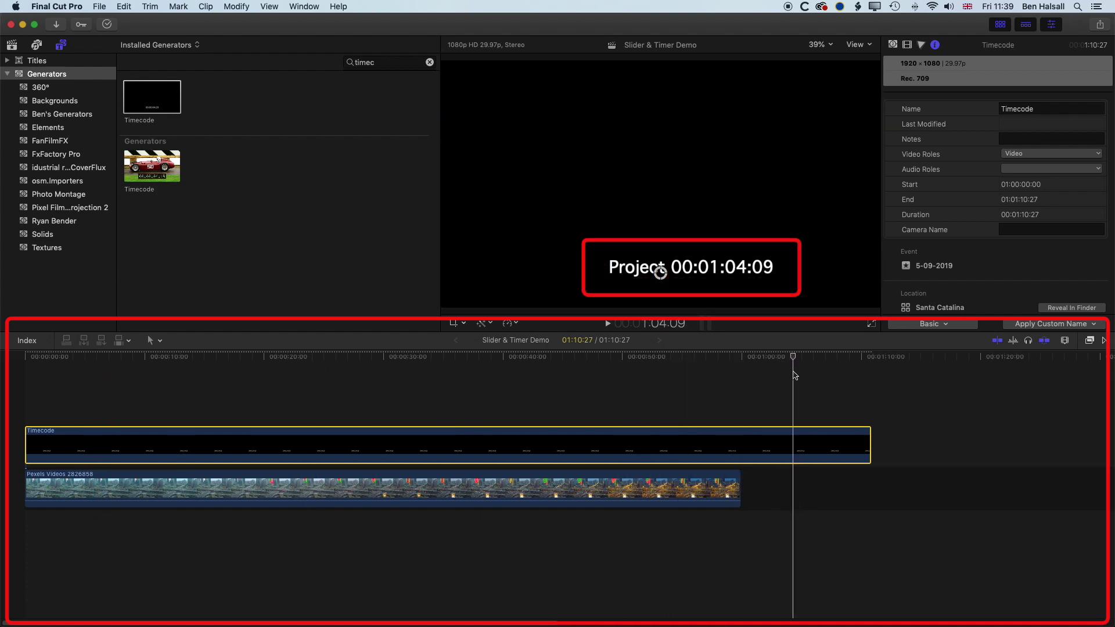
pyautogui.press('space')
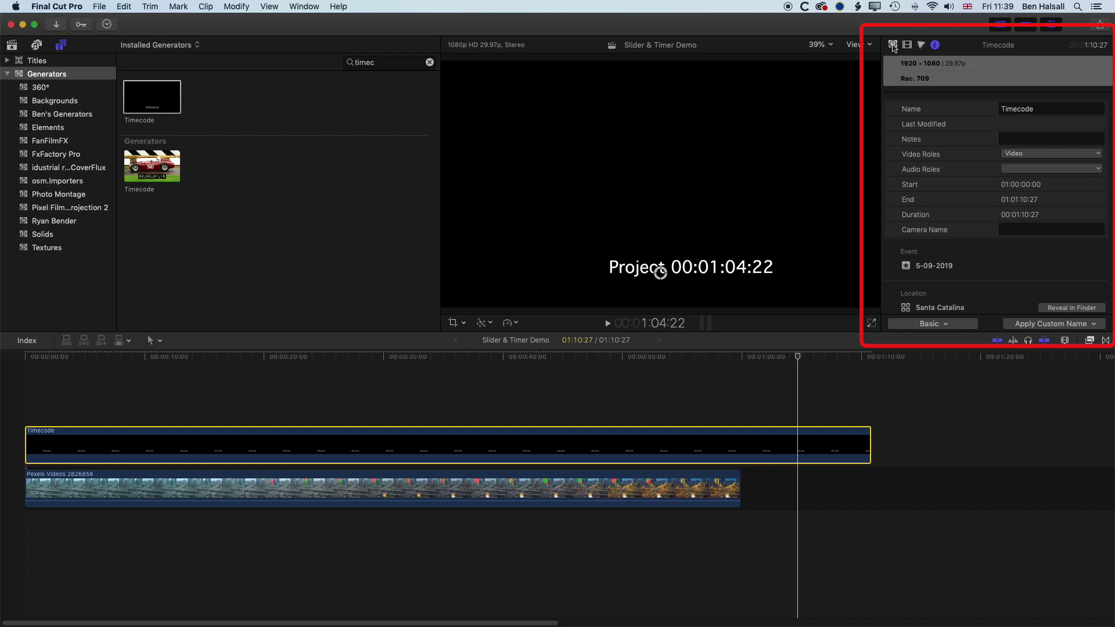
# - Set the Timecode generator's Background Color opacity to 0 for a transparent background
pyautogui.click(892, 45)
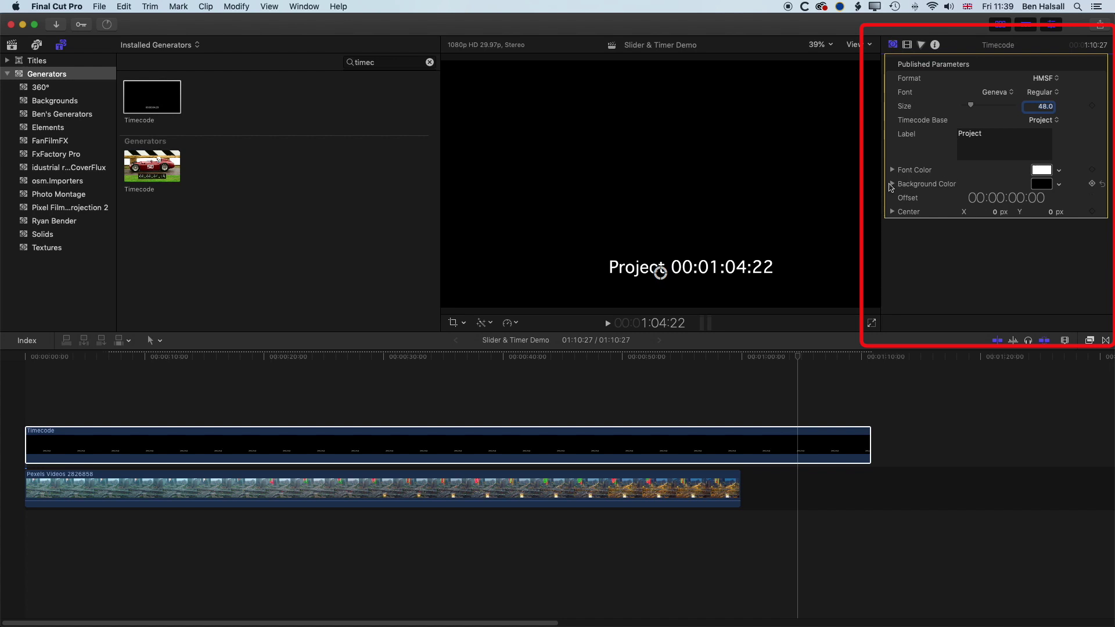
pyautogui.click(892, 184)
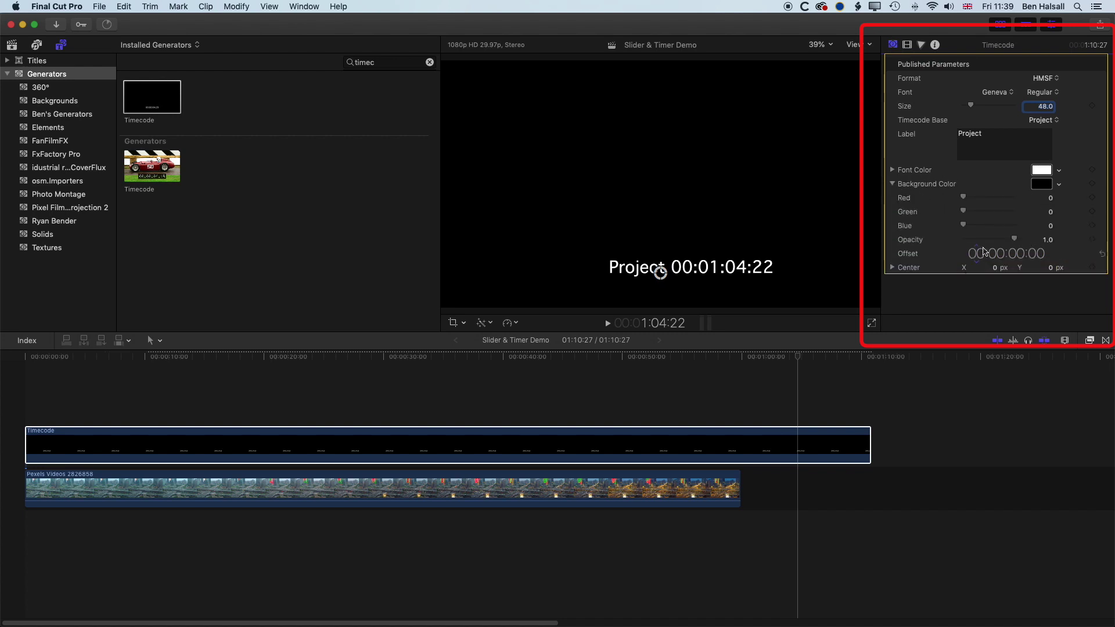
pyautogui.moveTo(1015, 240); pyautogui.dragTo(962, 239)
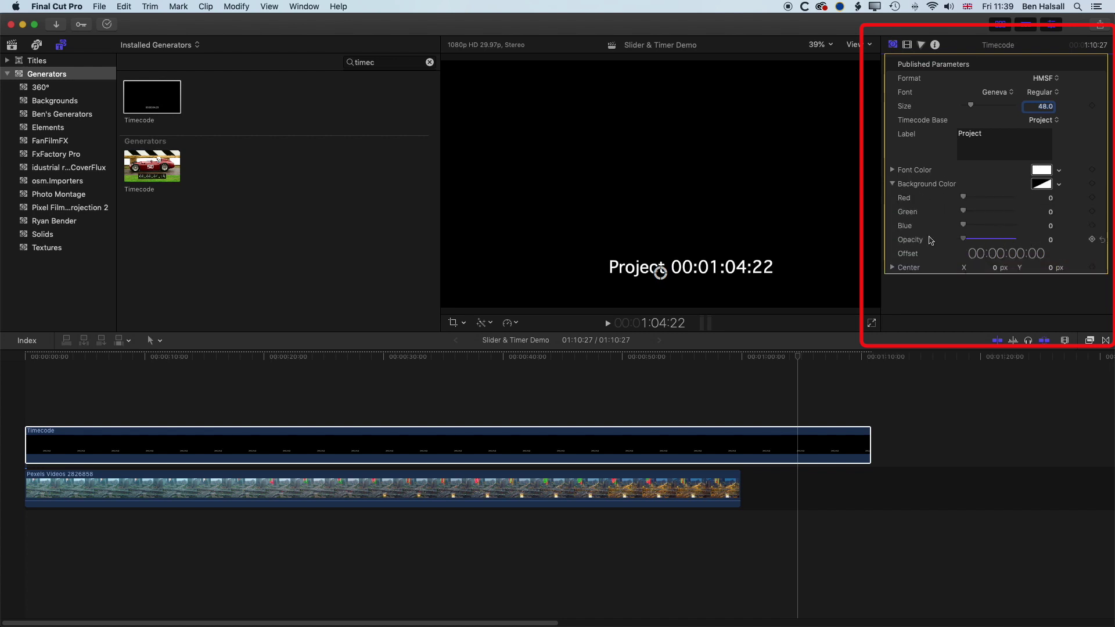
pyautogui.click(740, 356)
pyautogui.click(645, 356)
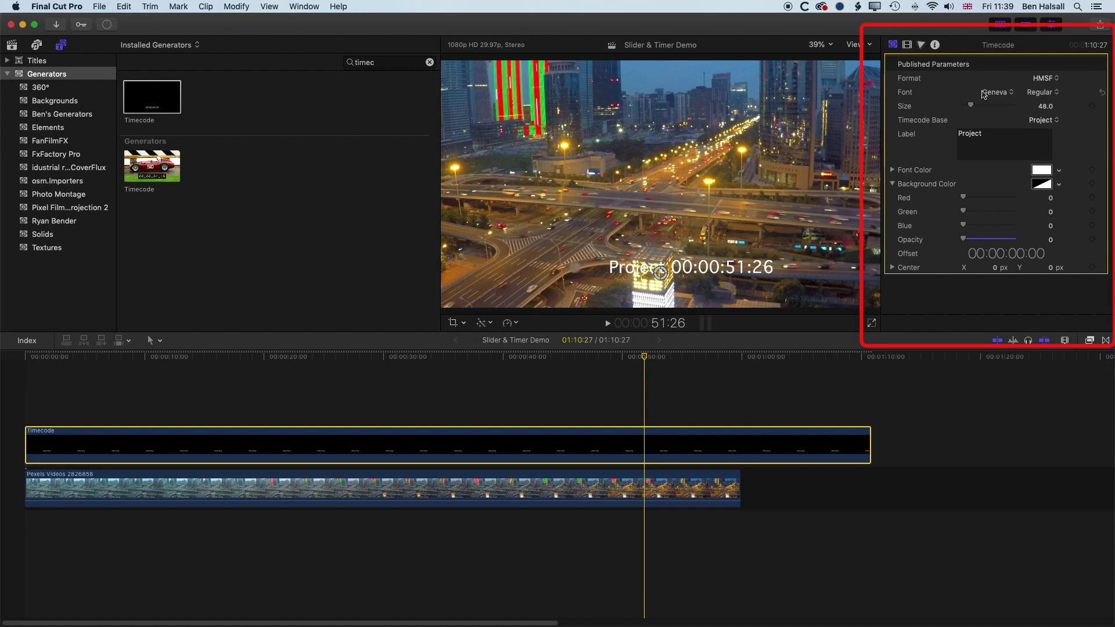
# - Shrink the timecode text to size 30 and clear the 'Project' label
pyautogui.moveTo(972, 107); pyautogui.dragTo(967, 106)
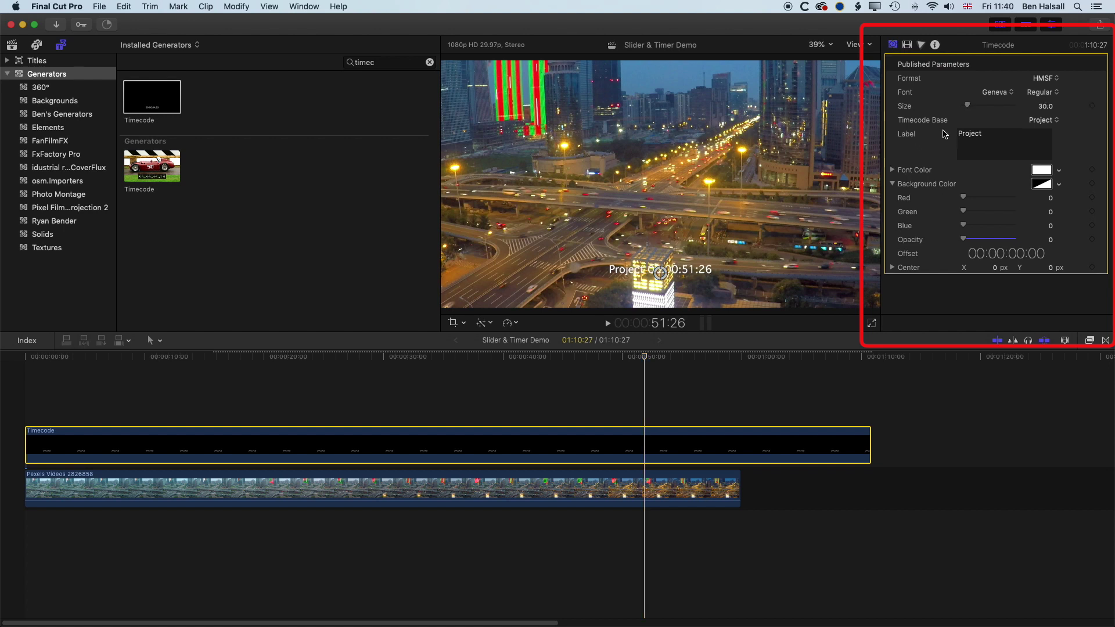
pyautogui.click(981, 135)
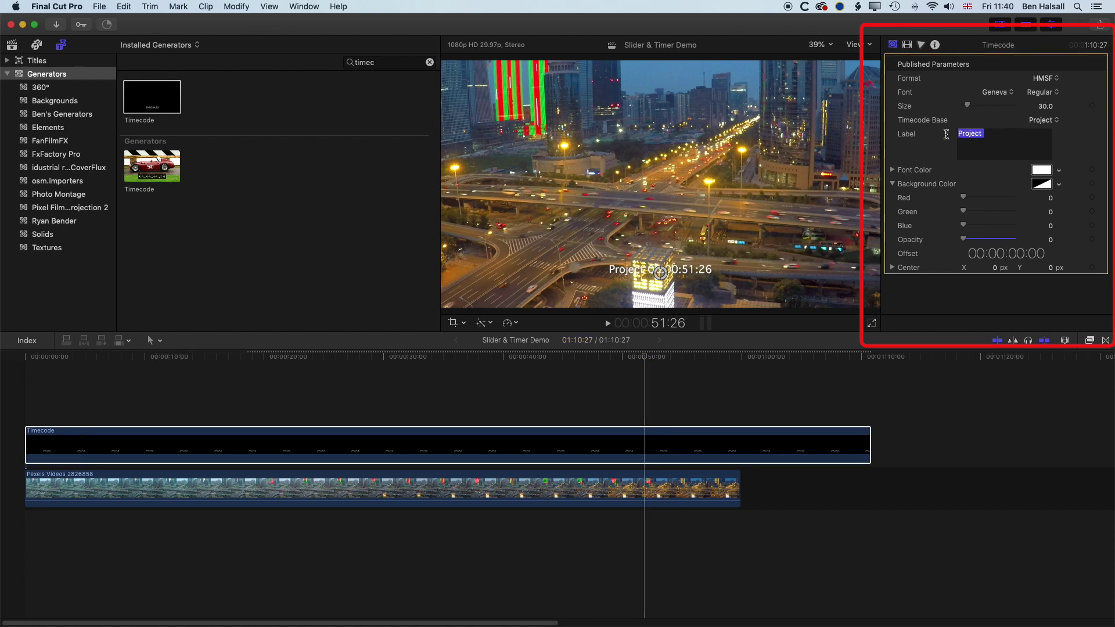
pyautogui.press('BackSpace')
pyautogui.press('Return')
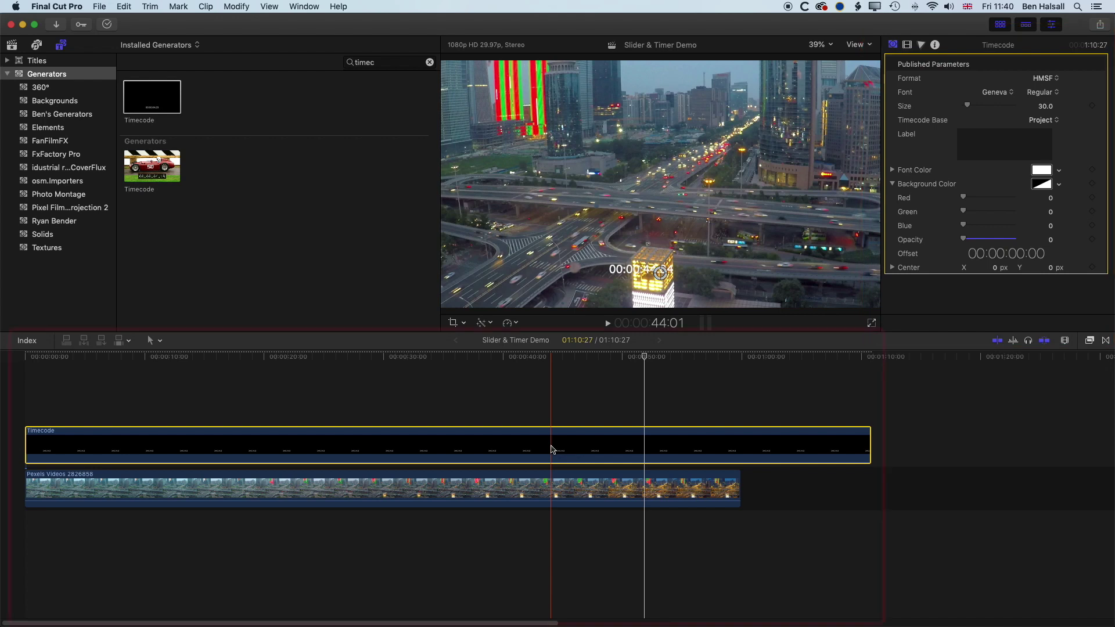
# - Turn the Timecode clip into a compound clip named 'Timer', then show the library's clips
pyautogui.rightClick(552, 450)
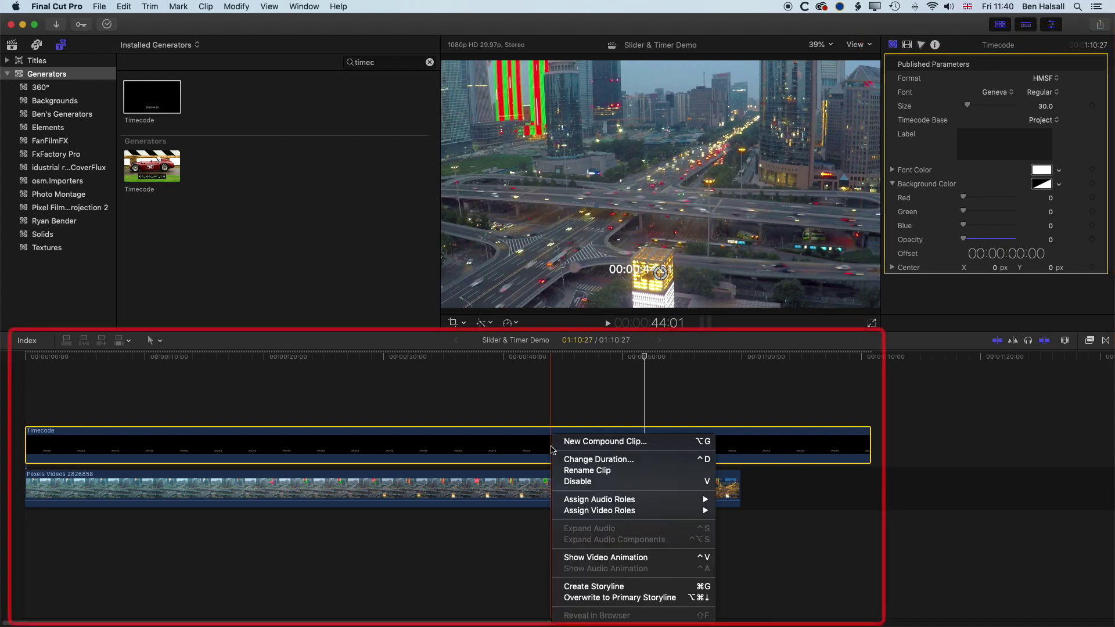
pyautogui.click(593, 442)
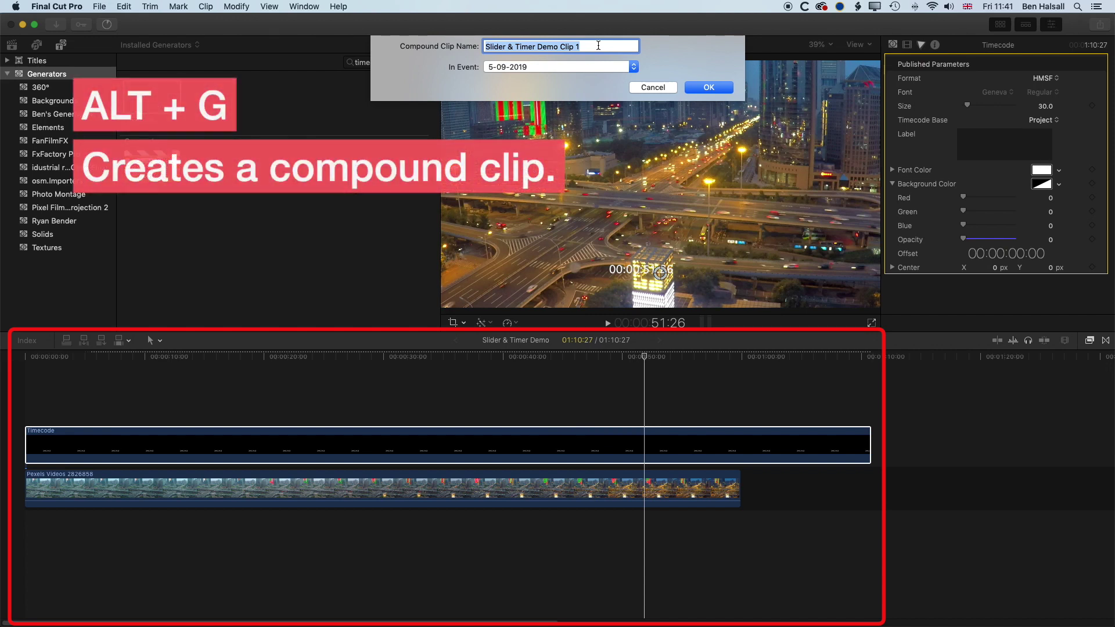
pyautogui.write('Timer')
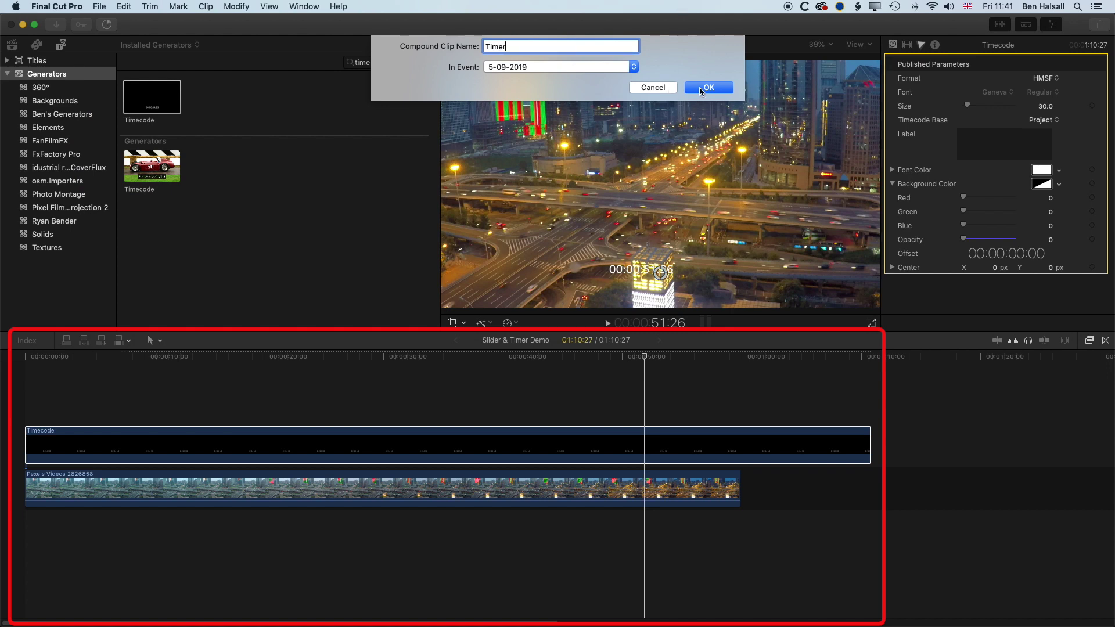
pyautogui.click(701, 89)
pyautogui.click(453, 357)
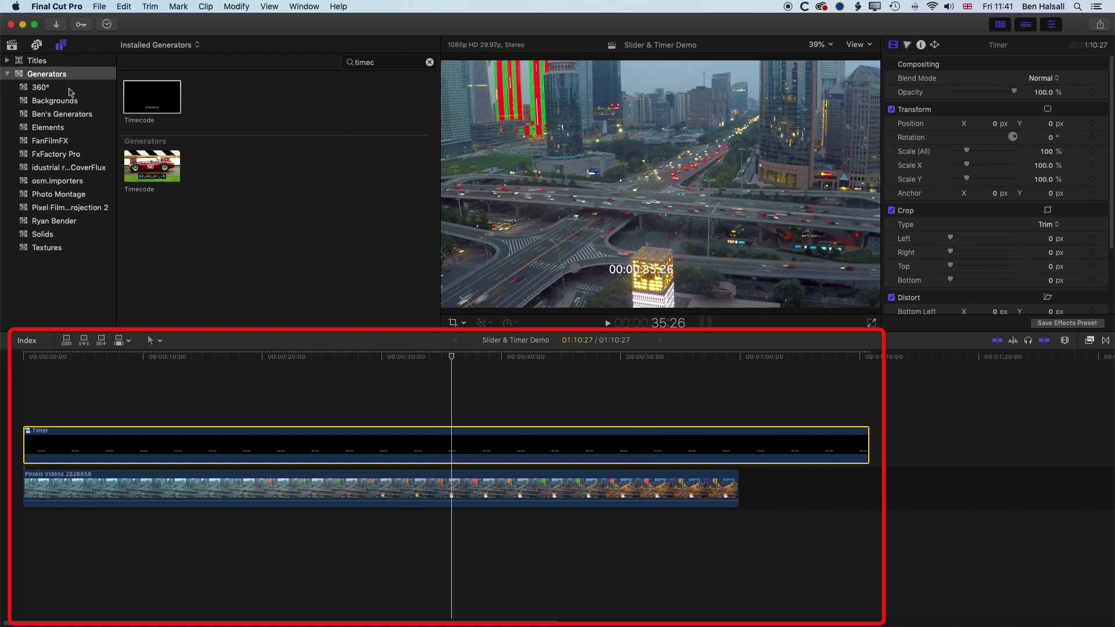
pyautogui.click(12, 46)
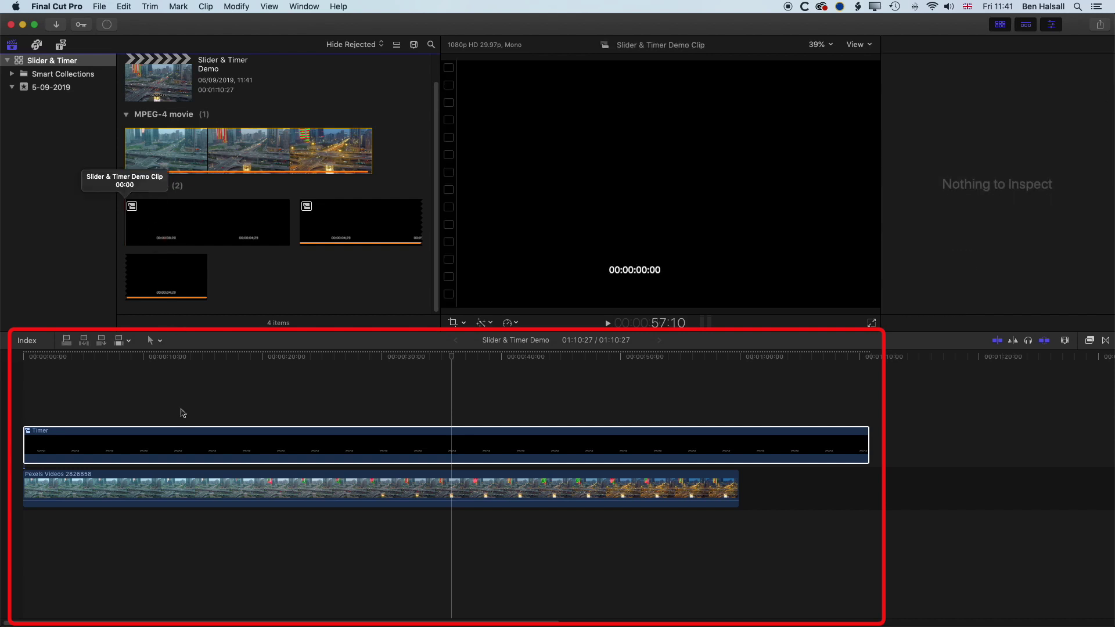
pyautogui.click(211, 448)
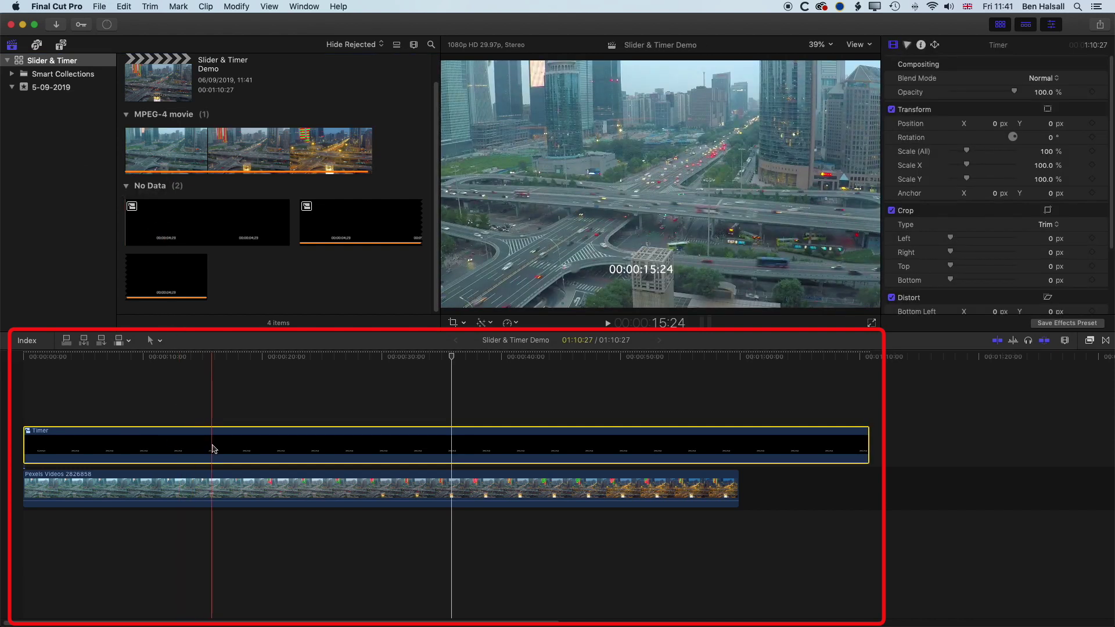
pyautogui.doubleClick(212, 448)
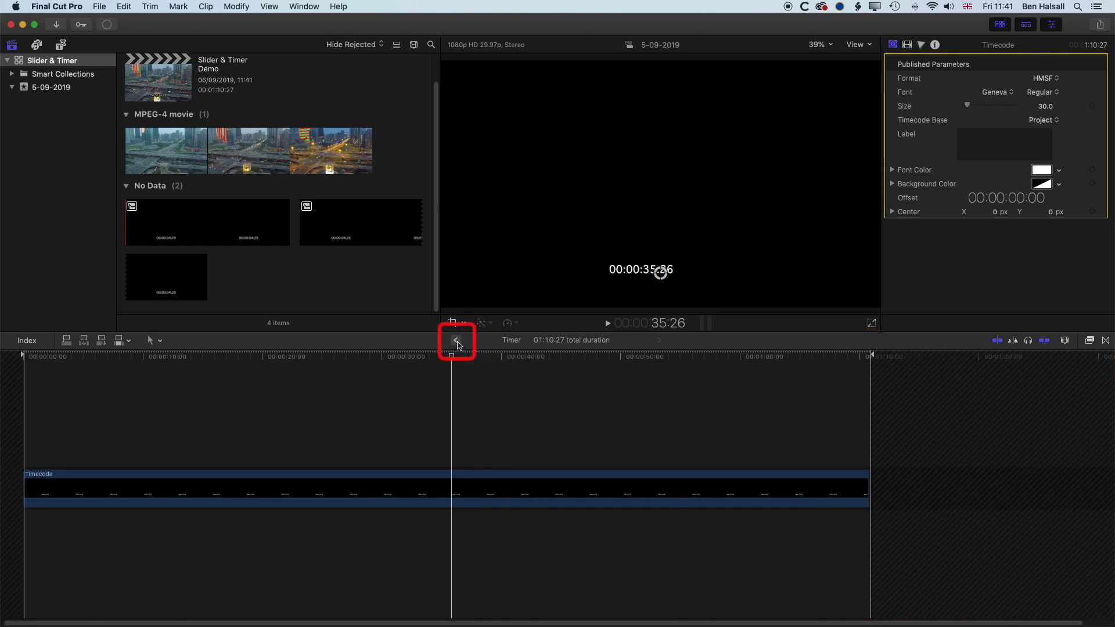
pyautogui.click(148, 82)
pyautogui.doubleClick(152, 85)
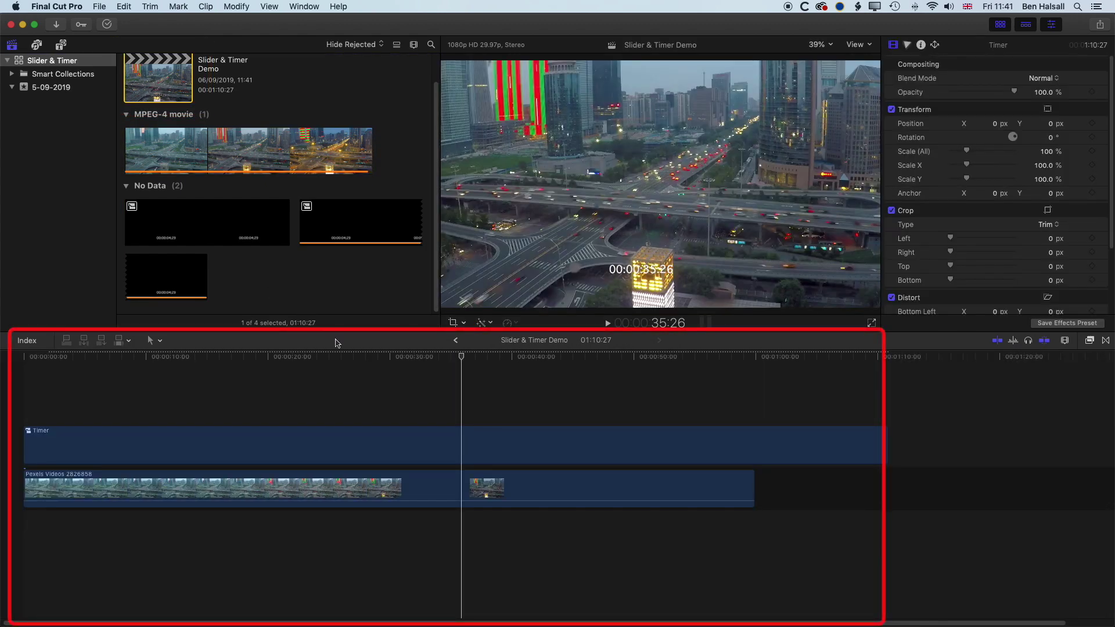
pyautogui.moveTo(316, 356); pyautogui.dragTo(265, 357)
pyautogui.click(166, 356)
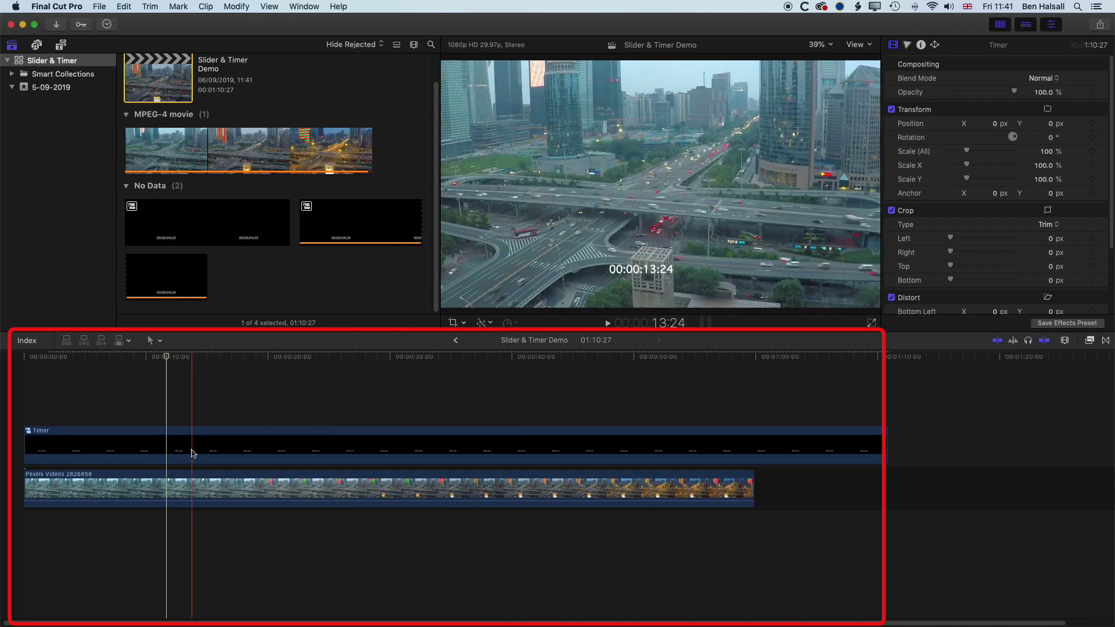
pyautogui.click(195, 448)
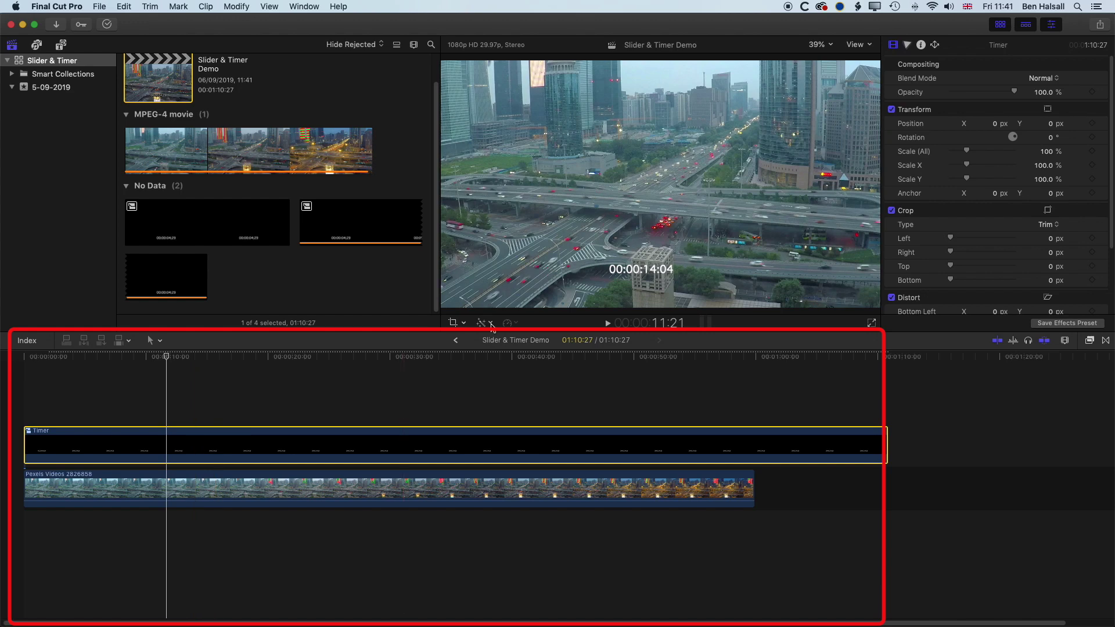
# - Reverse the Timer clip and play back the reversed countdown from the start
pyautogui.click(516, 323)
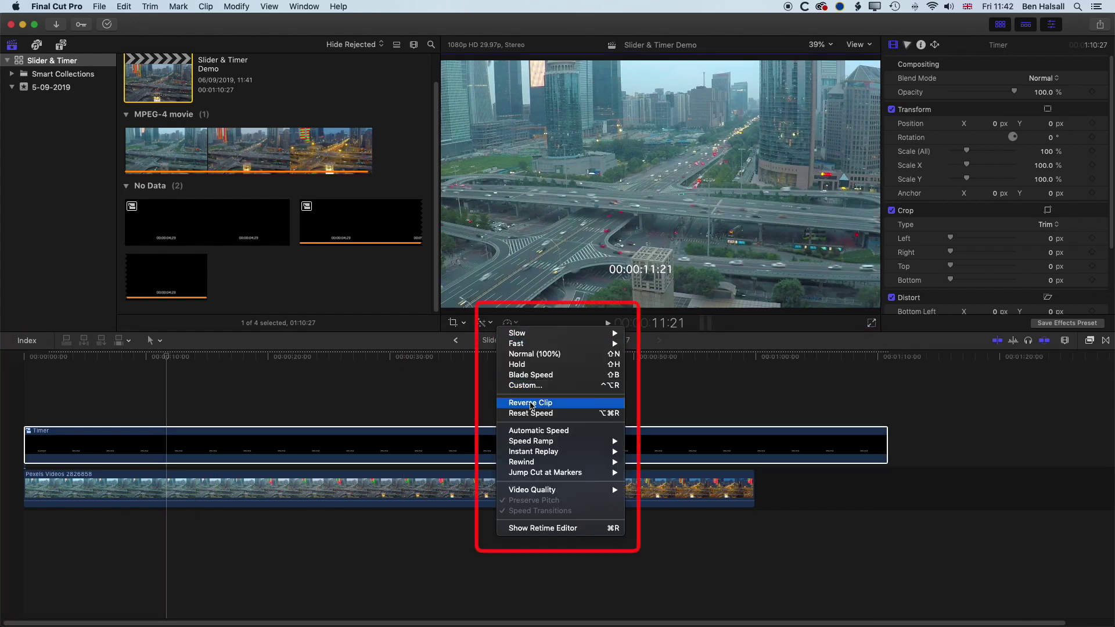
pyautogui.press('Escape')
pyautogui.moveTo(166, 357); pyautogui.dragTo(15, 358)
pyautogui.press('space')
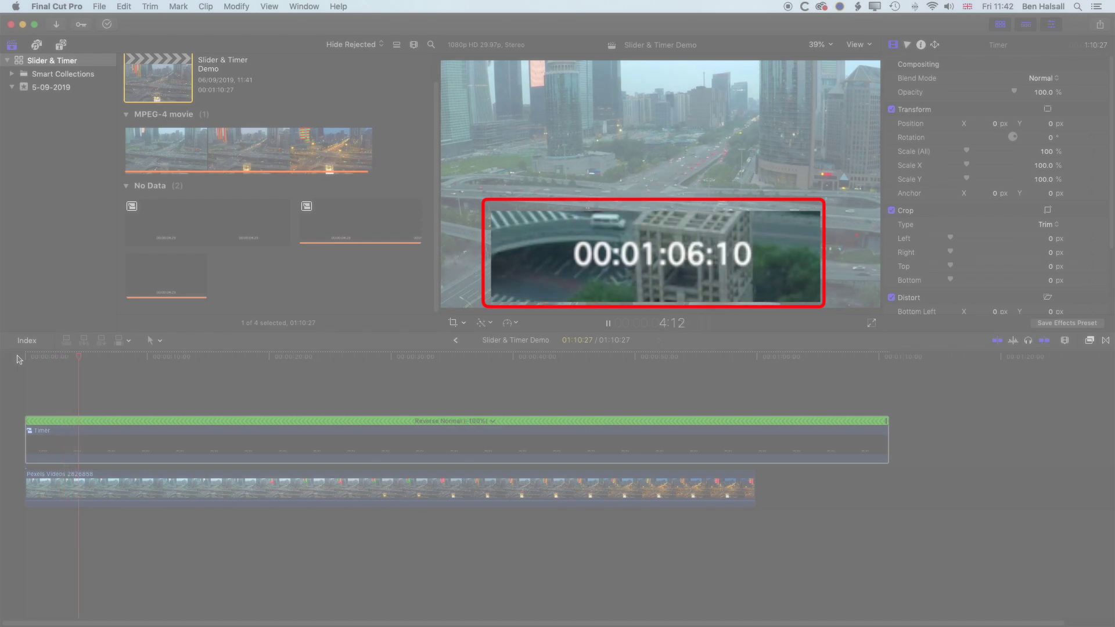
pyautogui.press('space')
# - Trim the Timer clip's in point so the countdown starts at 00:01:00:00
pyautogui.moveTo(89, 356); pyautogui.dragTo(159, 364)
pyautogui.press('Left')
pyautogui.press('Left')
pyautogui.press('Left')
pyautogui.press('Left')
pyautogui.press('Left')
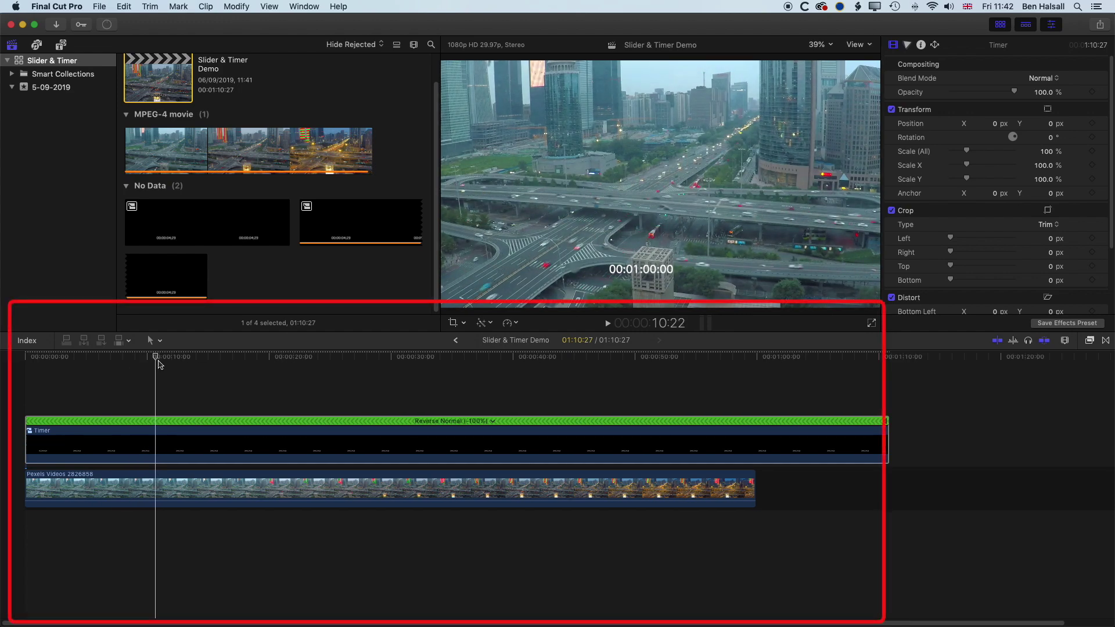
pyautogui.press('Right')
pyautogui.press('Right')
pyautogui.press('Right')
pyautogui.press('Right')
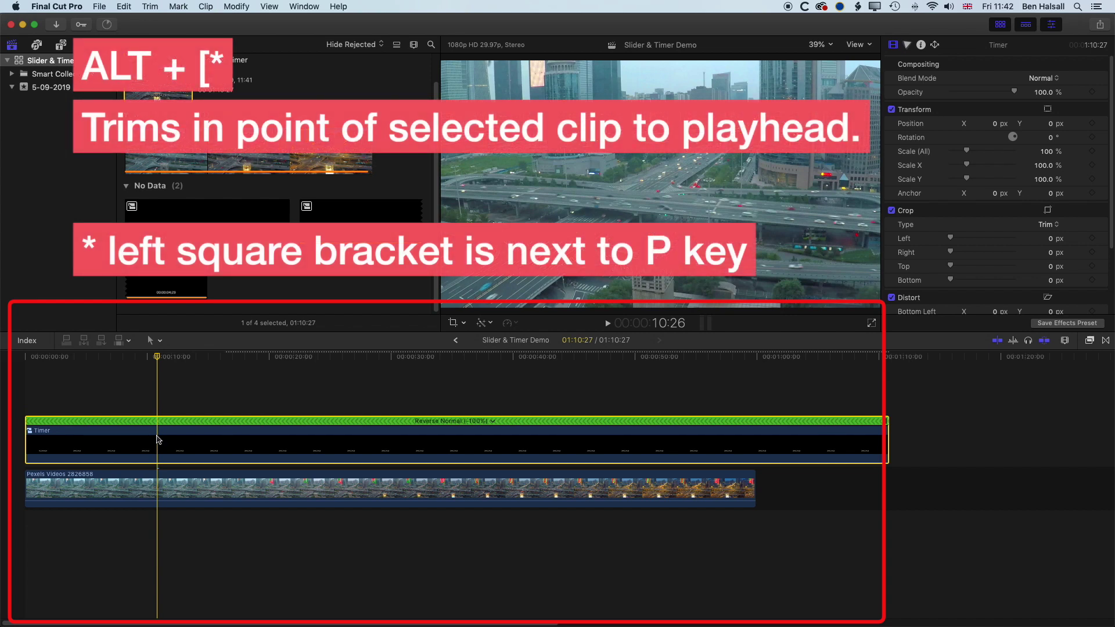
pyautogui.hotkey('alt', '[')
pyautogui.moveTo(157, 439)
pyautogui.mouseDown()
pyautogui.moveTo(29, 441)
pyautogui.moveTo(162, 441)
pyautogui.mouseUp()
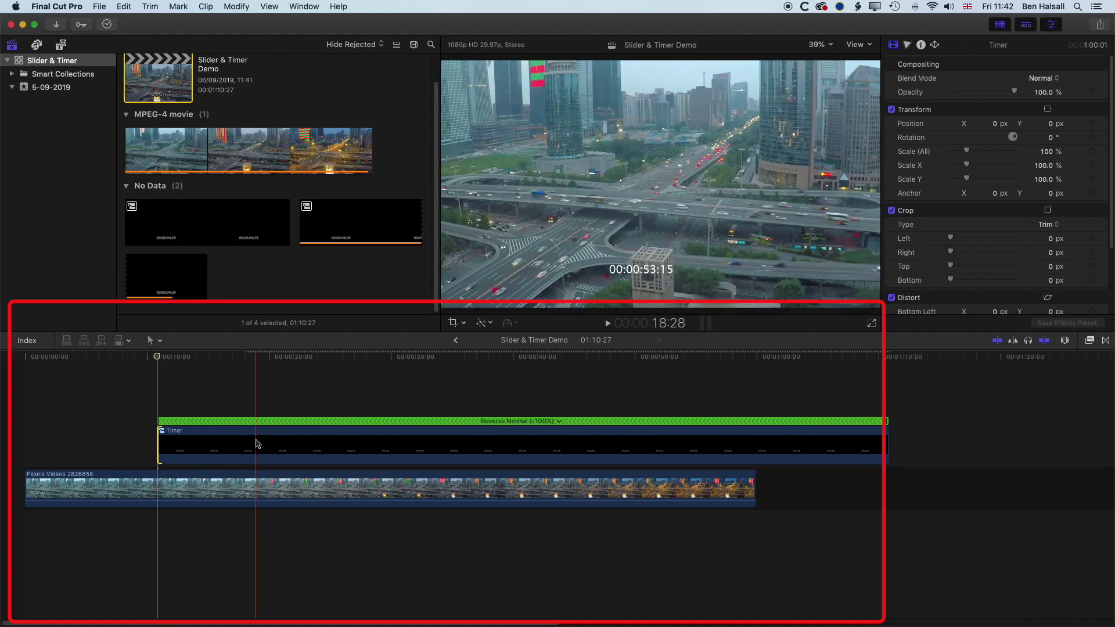
# - Move the Timer to the timeline start, extend the city footage to match, and play it
pyautogui.moveTo(351, 443); pyautogui.dragTo(219, 441)
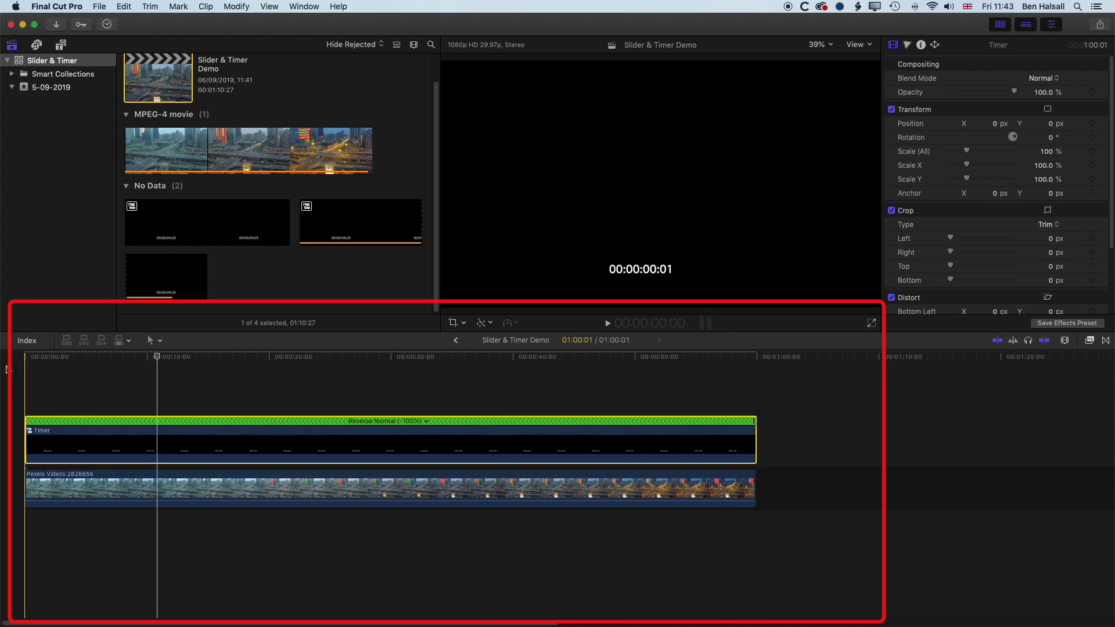
pyautogui.moveTo(754, 487)
pyautogui.mouseDown()
pyautogui.moveTo(778, 485)
pyautogui.moveTo(757, 483)
pyautogui.mouseUp()
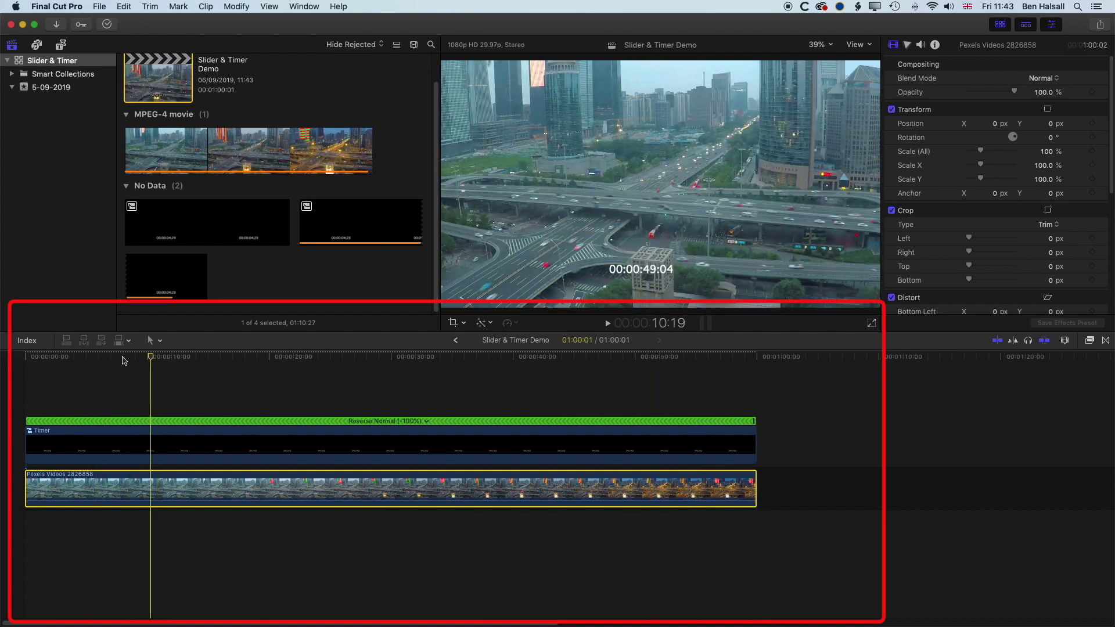
pyautogui.click(27, 358)
pyautogui.press('space')
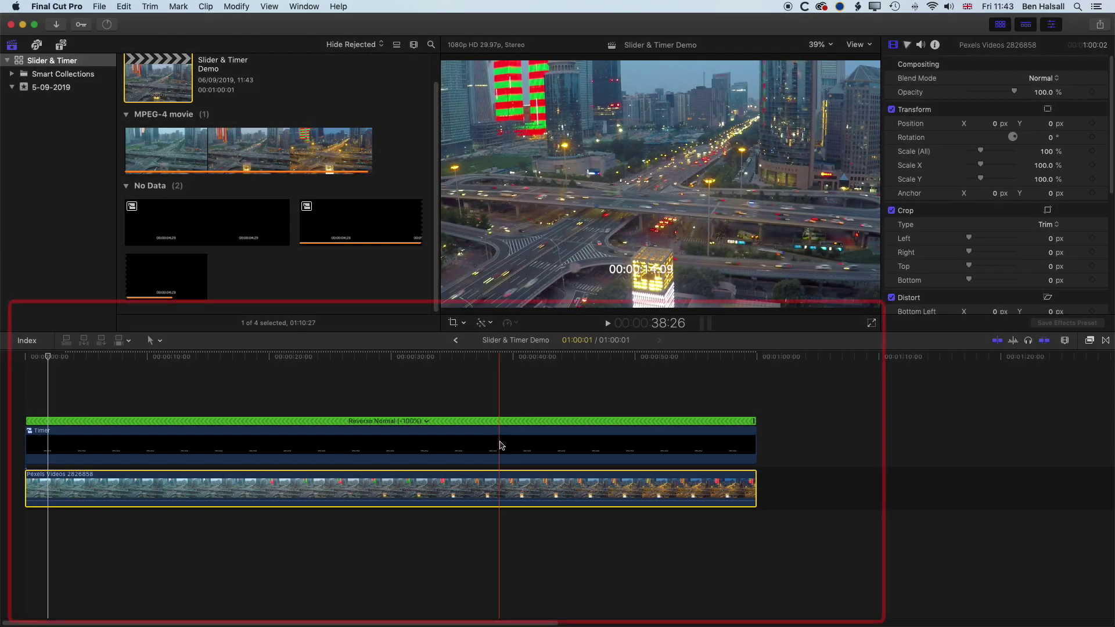
# - Crop the Timer clip to Left 816 px and Right 987 px
pyautogui.click(500, 445)
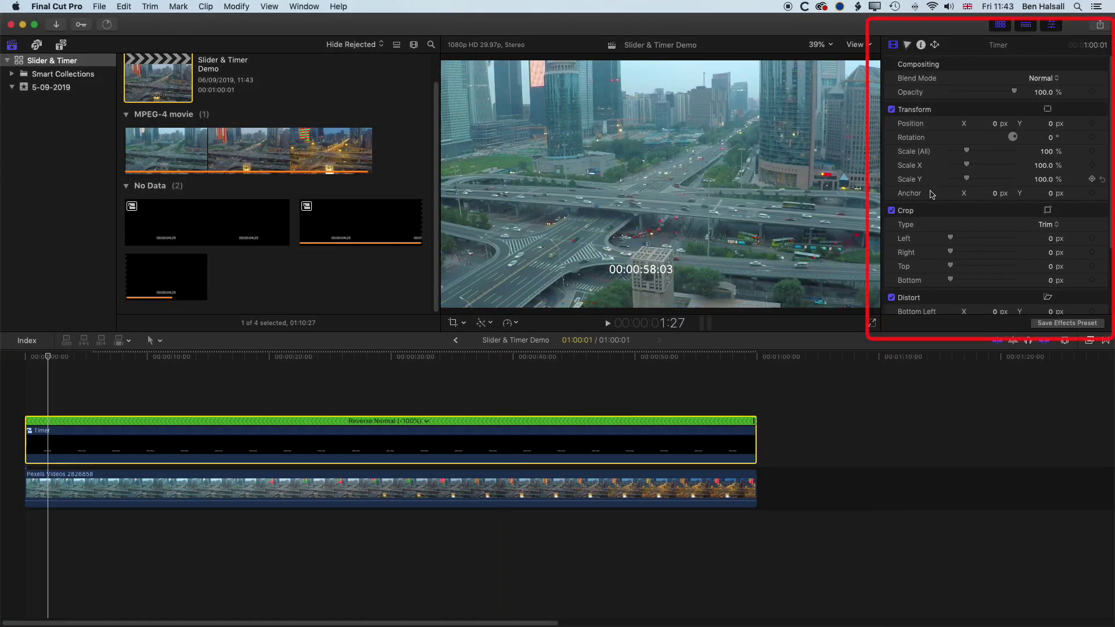
pyautogui.moveTo(952, 239); pyautogui.dragTo(1000, 242)
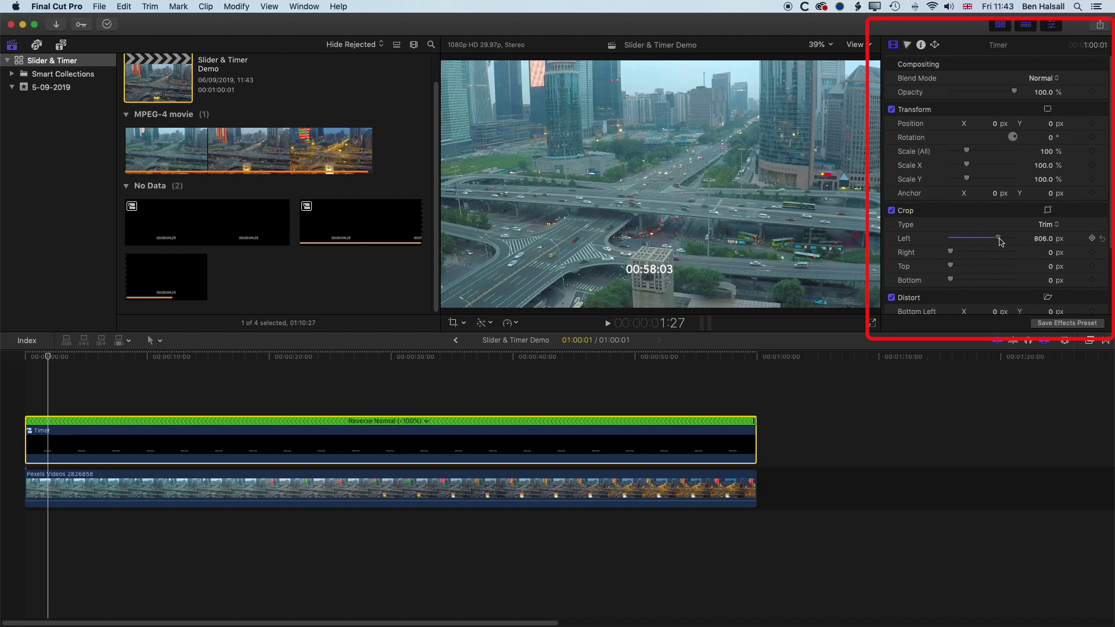
pyautogui.moveTo(951, 253); pyautogui.dragTo(1008, 257)
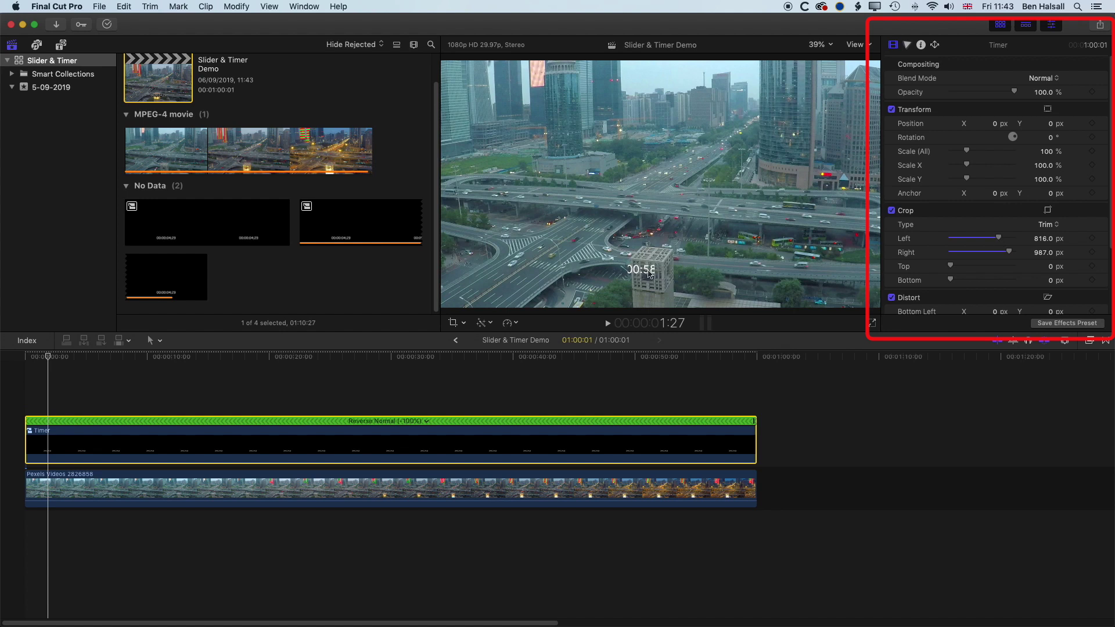
pyautogui.click(819, 44)
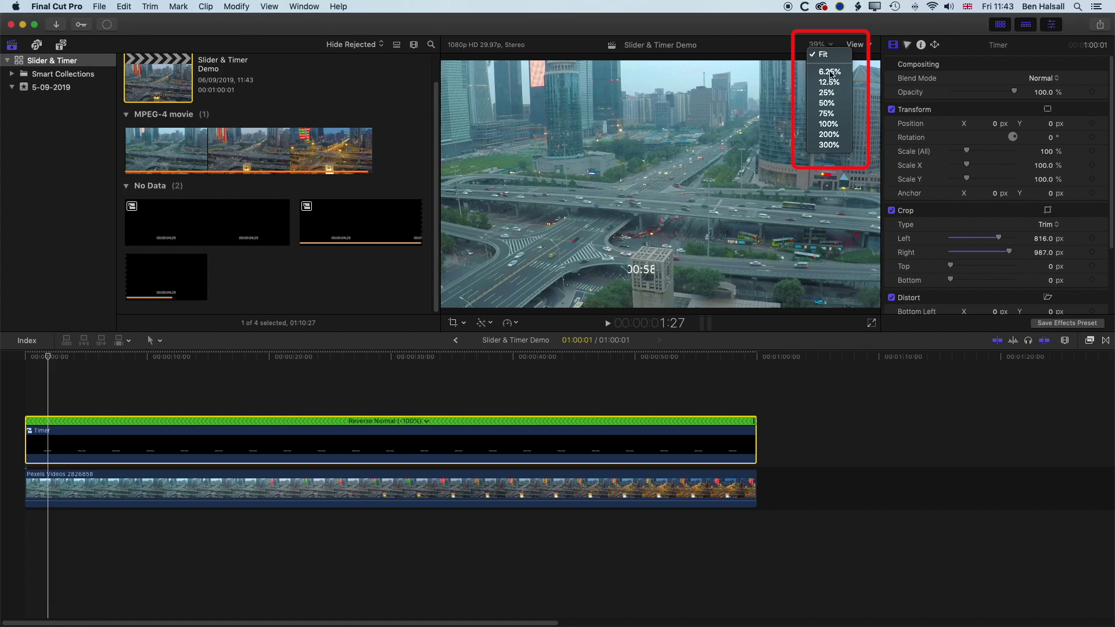
# - At 200% viewer zoom, refine the Timer crop to Left 809 px and Right 978.8 px
pyautogui.click(828, 135)
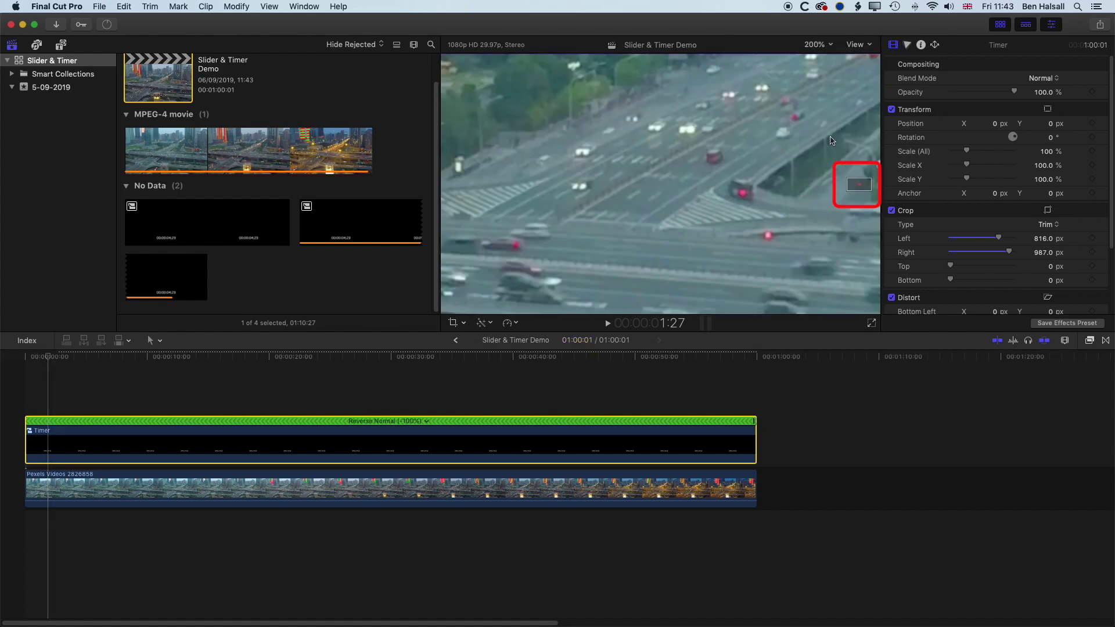
pyautogui.moveTo(865, 184); pyautogui.dragTo(858, 191)
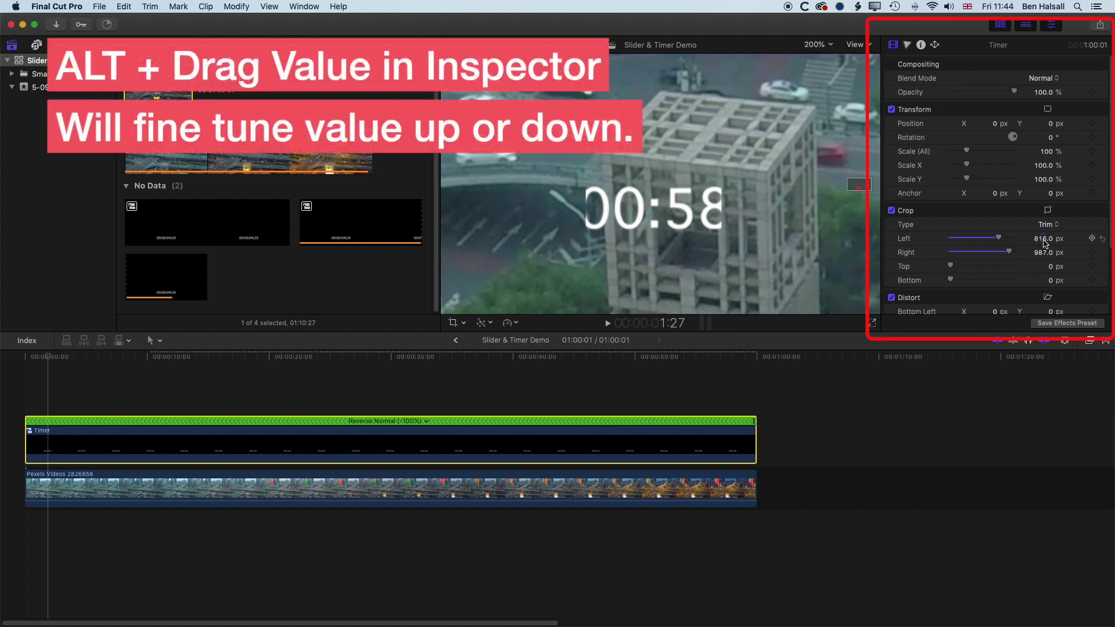
pyautogui.moveTo(1043, 242); pyautogui.dragTo(1041, 235)
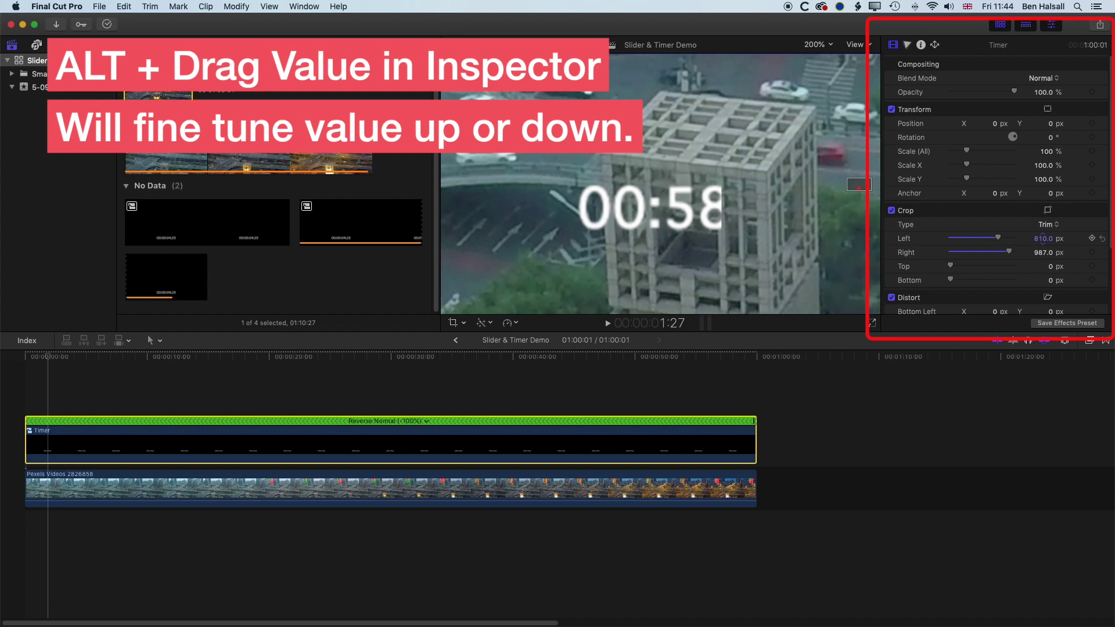
pyautogui.moveTo(1042, 237); pyautogui.dragTo(1043, 239)
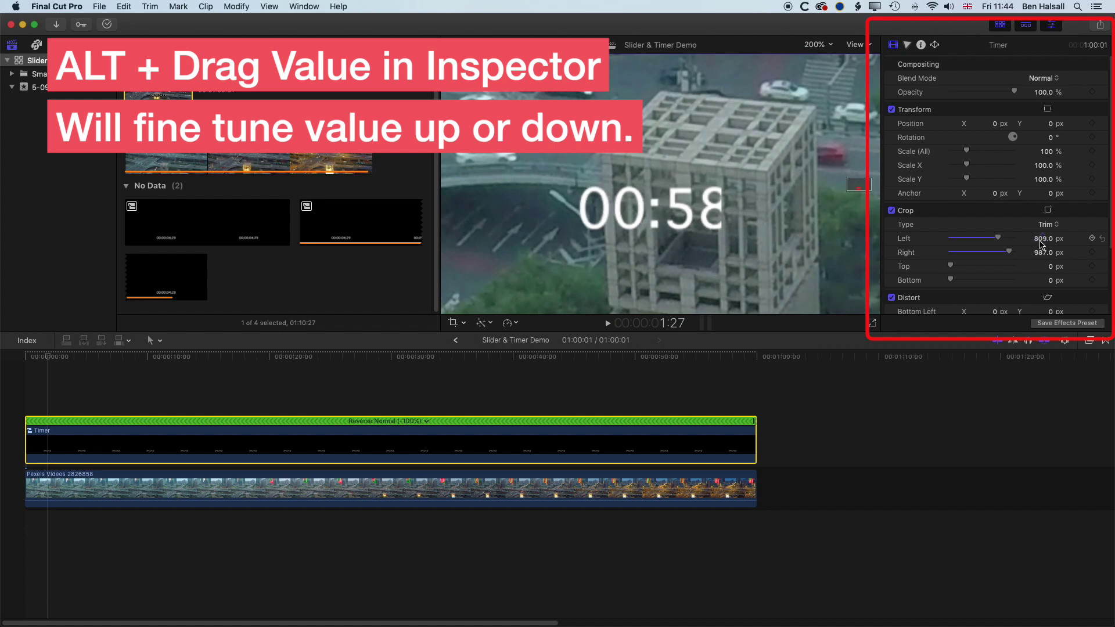
pyautogui.moveTo(1045, 256); pyautogui.dragTo(1042, 254)
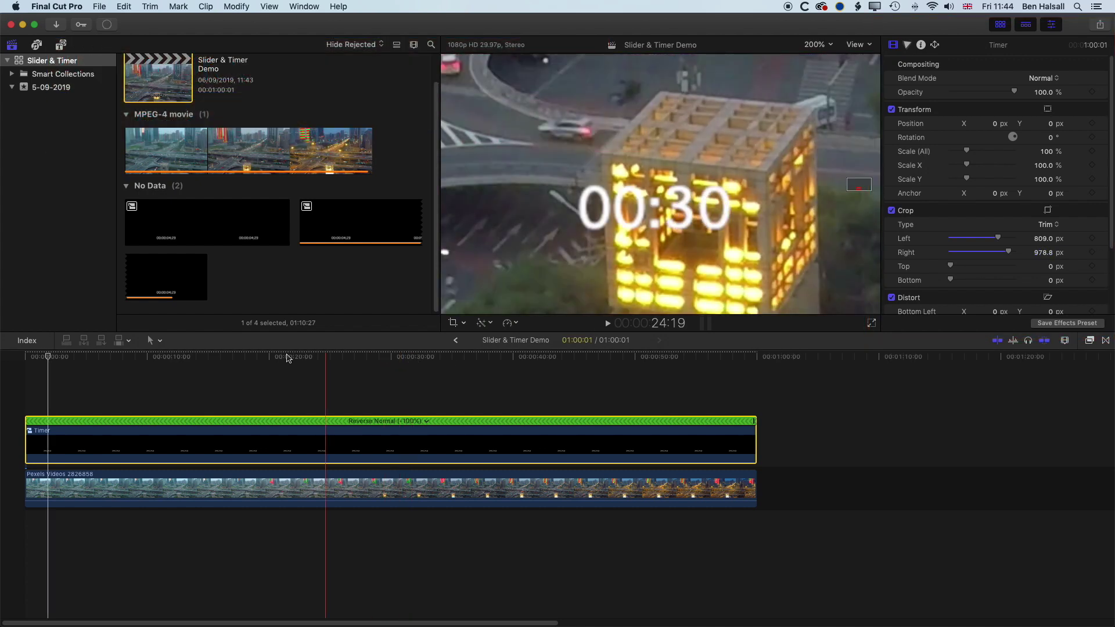
pyautogui.press('Home')
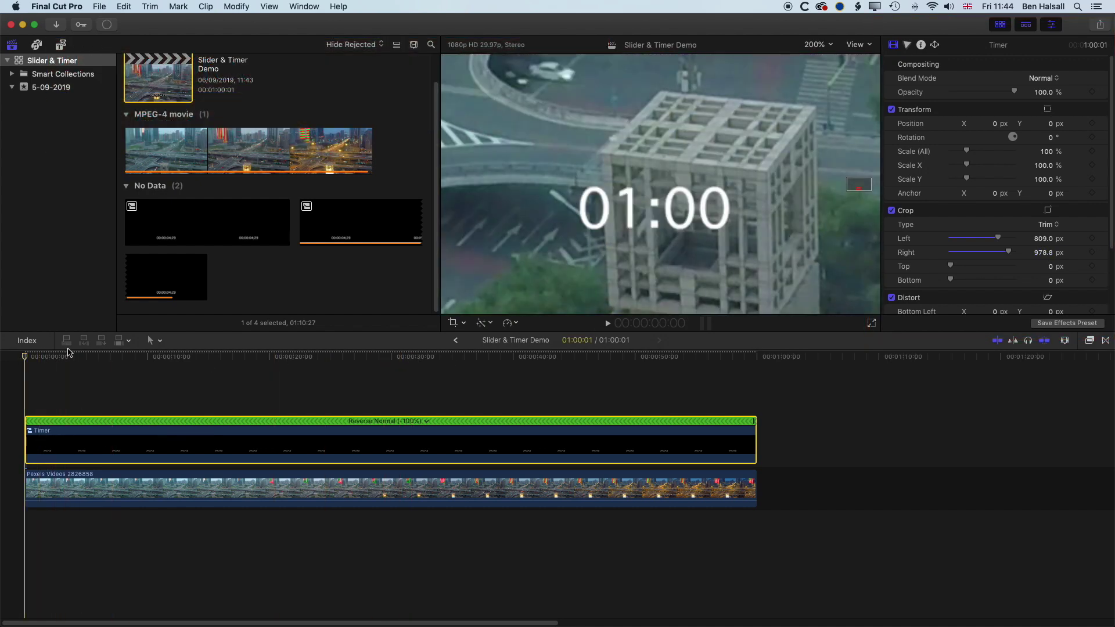
# - With the viewer at Fit, move the timer to X -737.6 px, Y -61.1 px in the lower left
pyautogui.click(813, 45)
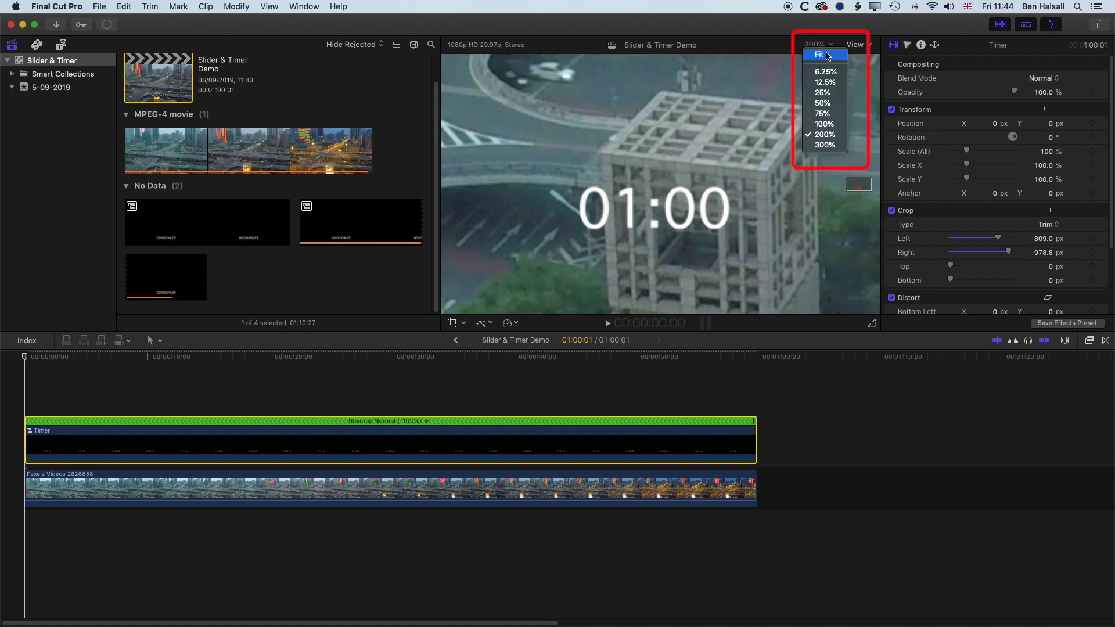
pyautogui.click(818, 54)
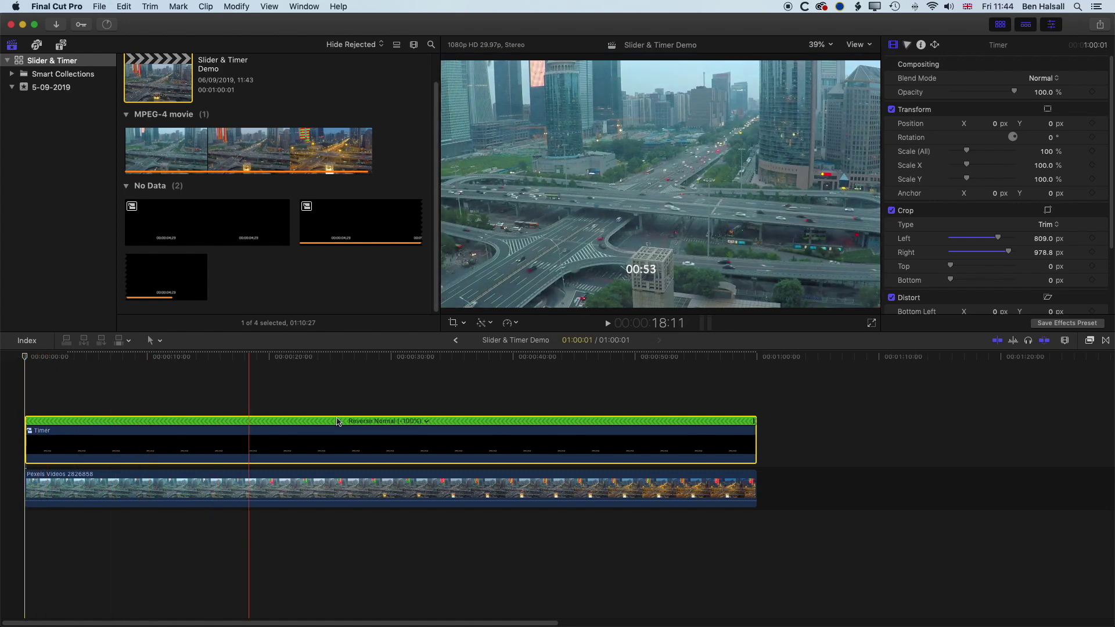
pyautogui.click(462, 323)
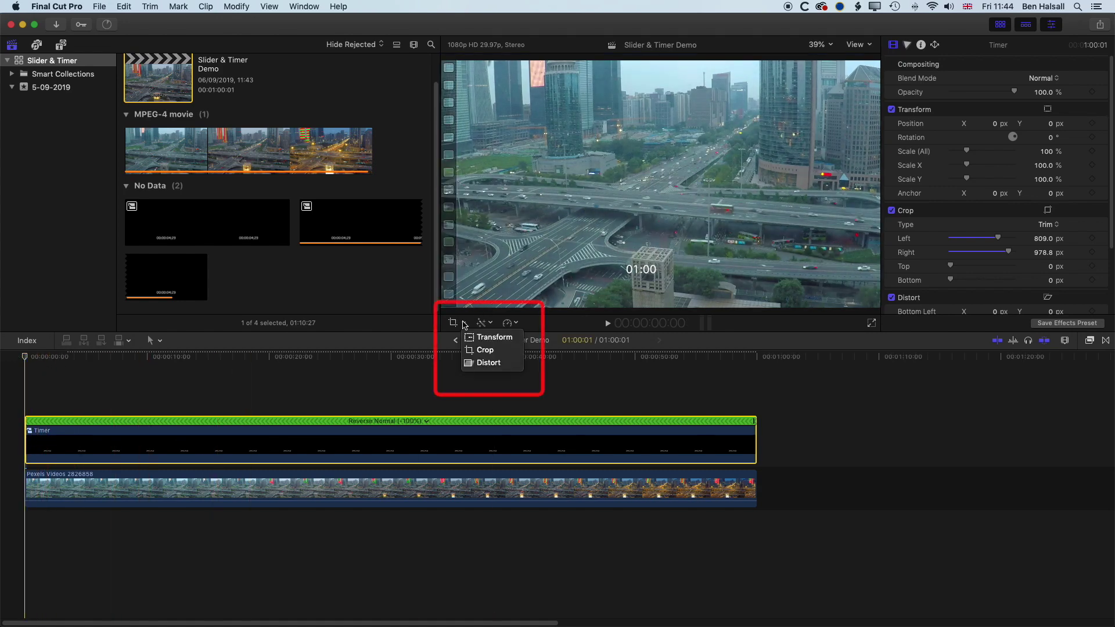
pyautogui.click(485, 350)
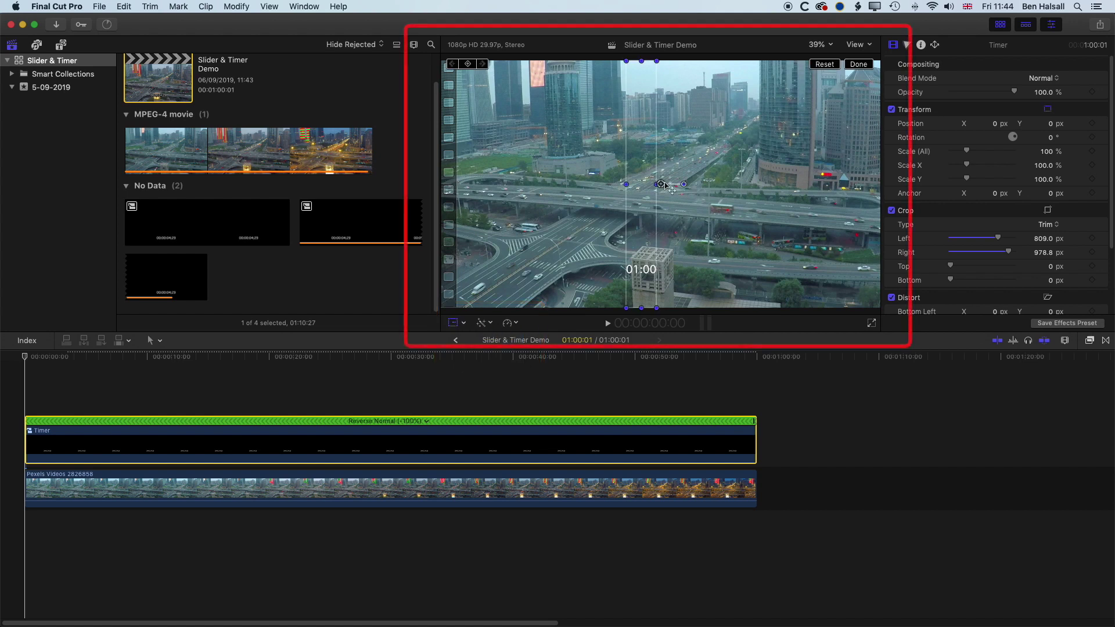
pyautogui.moveTo(660, 184); pyautogui.dragTo(491, 198)
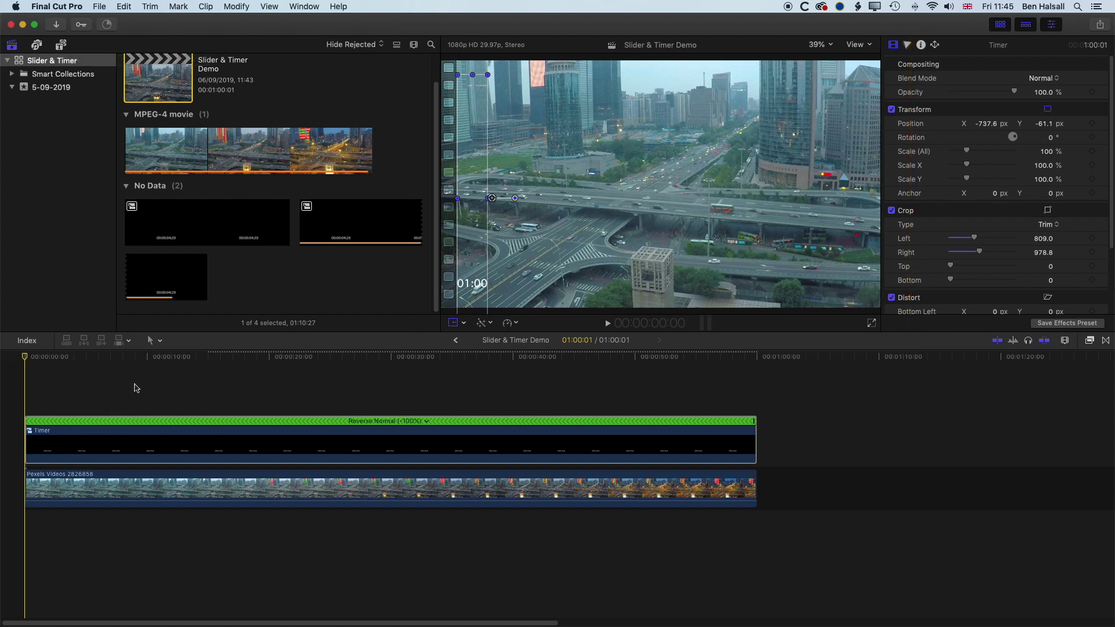
# - Place a black Custom solid beneath the Timer, spanning the full minute above the footage
pyautogui.click(61, 45)
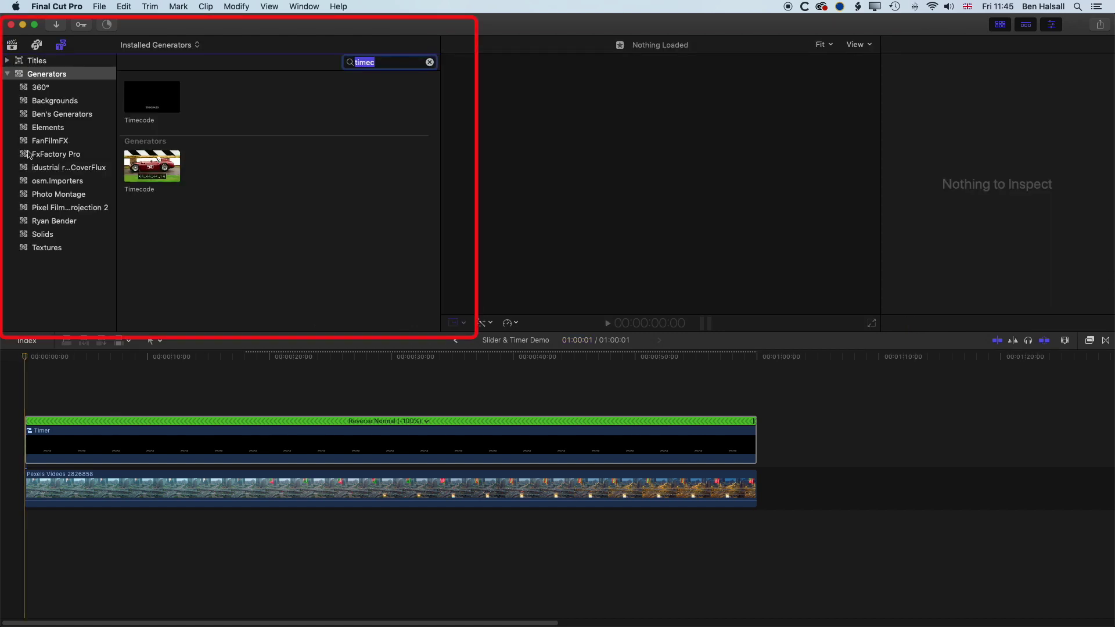
pyautogui.click(43, 234)
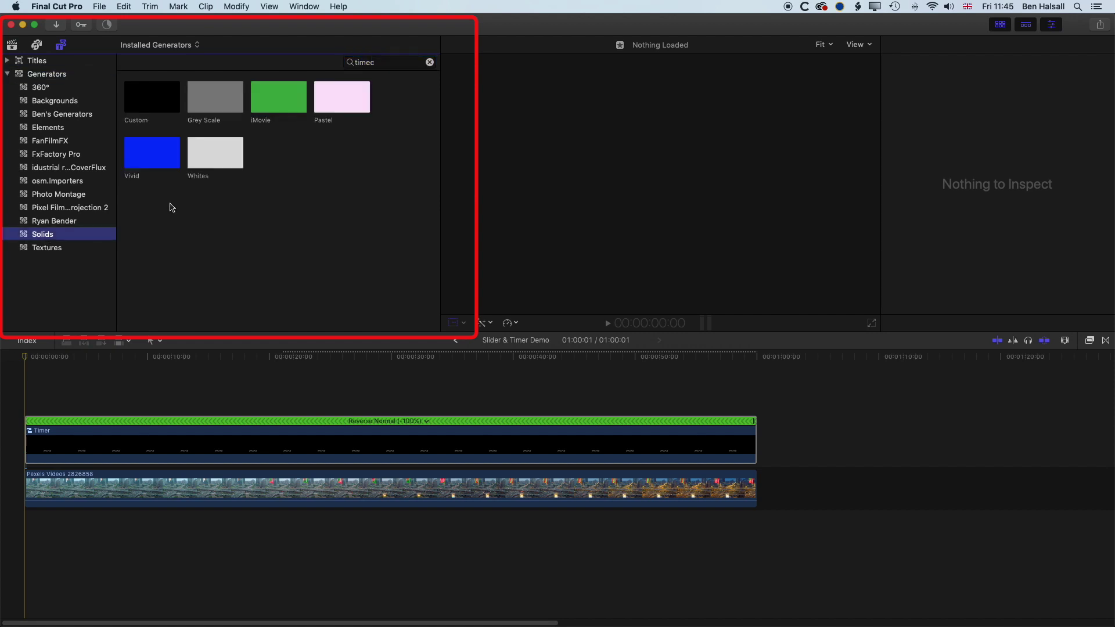
pyautogui.click(153, 107)
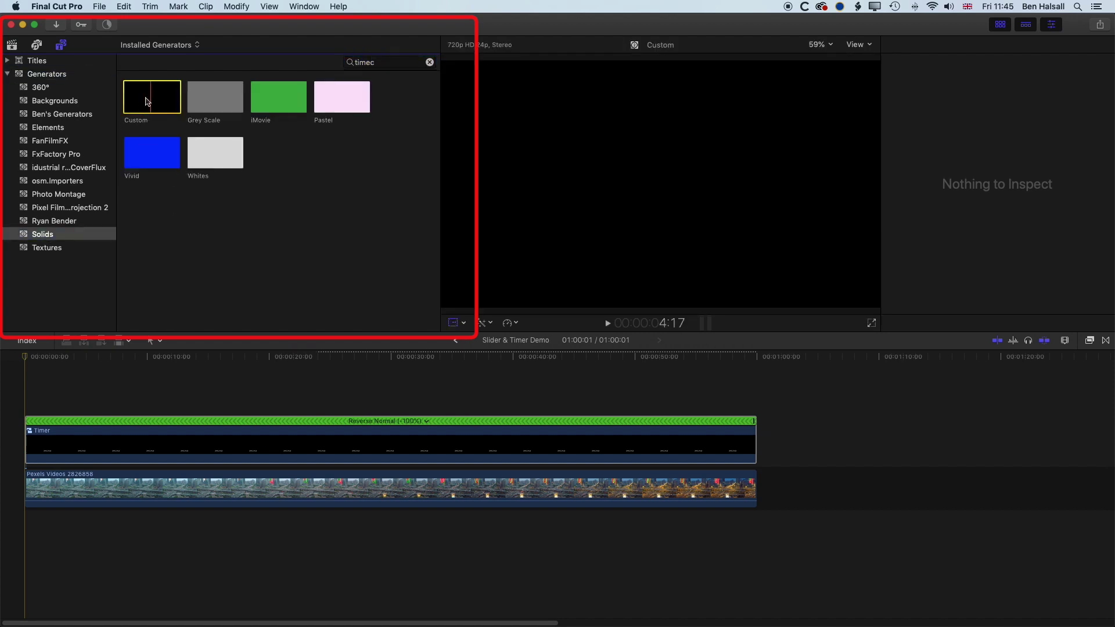
pyautogui.moveTo(153, 108); pyautogui.dragTo(748, 439)
pyautogui.click(103, 444)
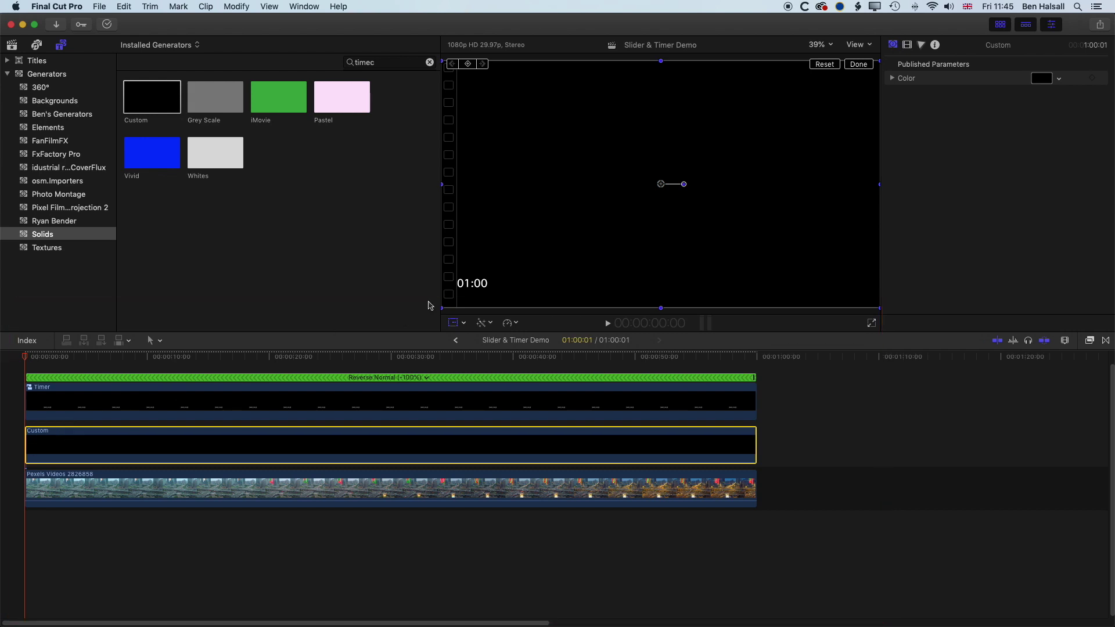
# - Hide the transform controls and set the solid's red, green and blue to 0.7
pyautogui.click(453, 324)
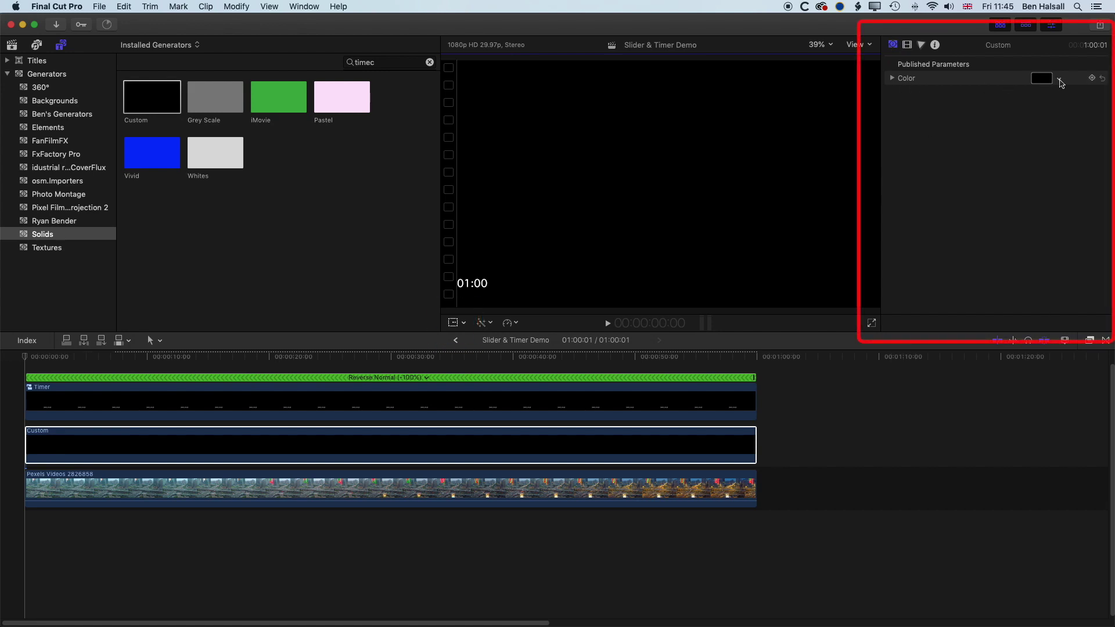
pyautogui.click(893, 79)
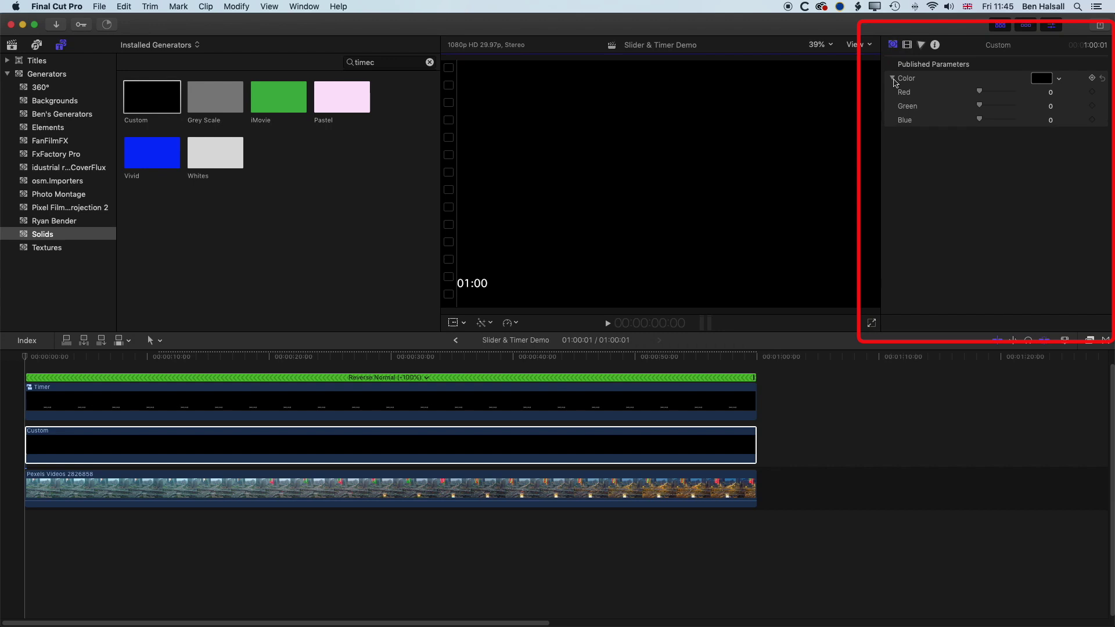
pyautogui.moveTo(980, 92); pyautogui.dragTo(989, 120)
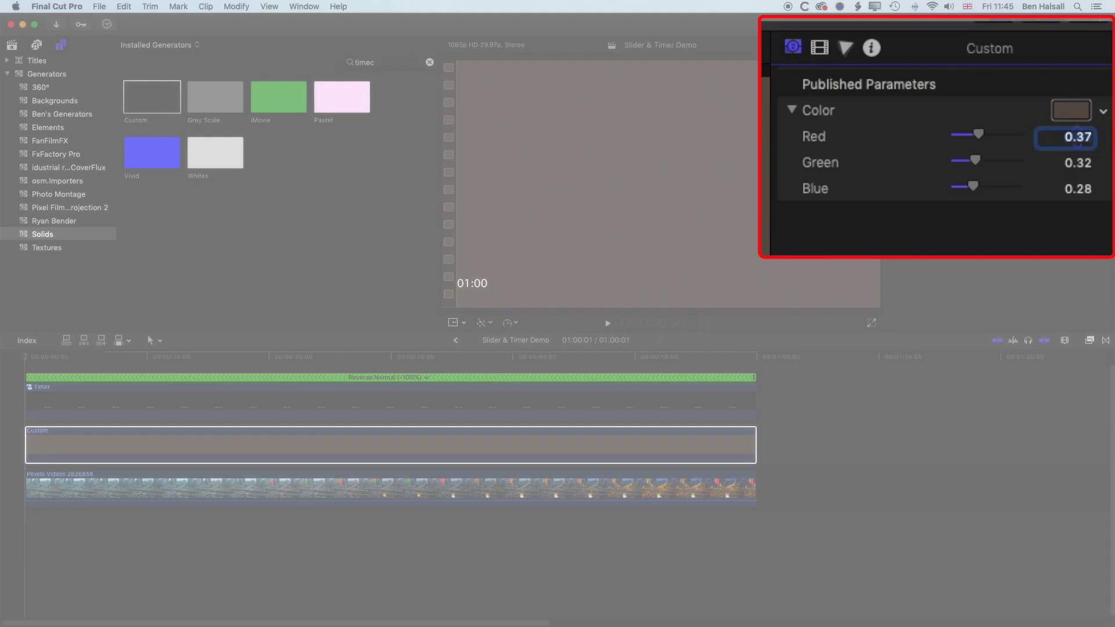
pyautogui.click(1077, 137)
pyautogui.press('BackSpace')
pyautogui.press('Return')
pyautogui.press('Tab')
pyautogui.write('.7')
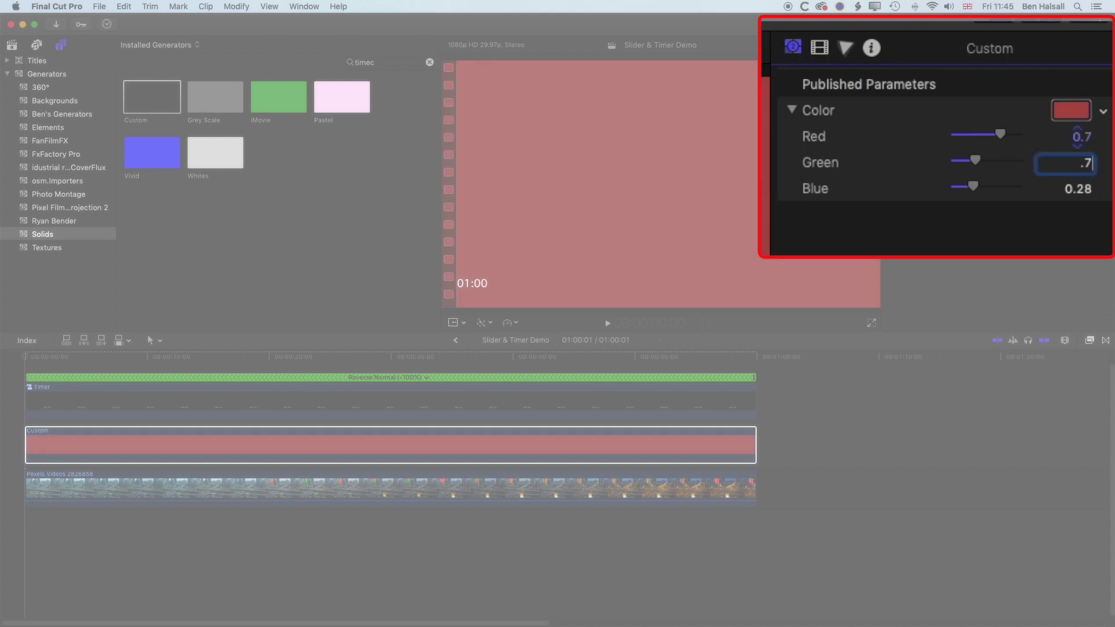
pyautogui.press('Tab')
pyautogui.press('BackSpace')
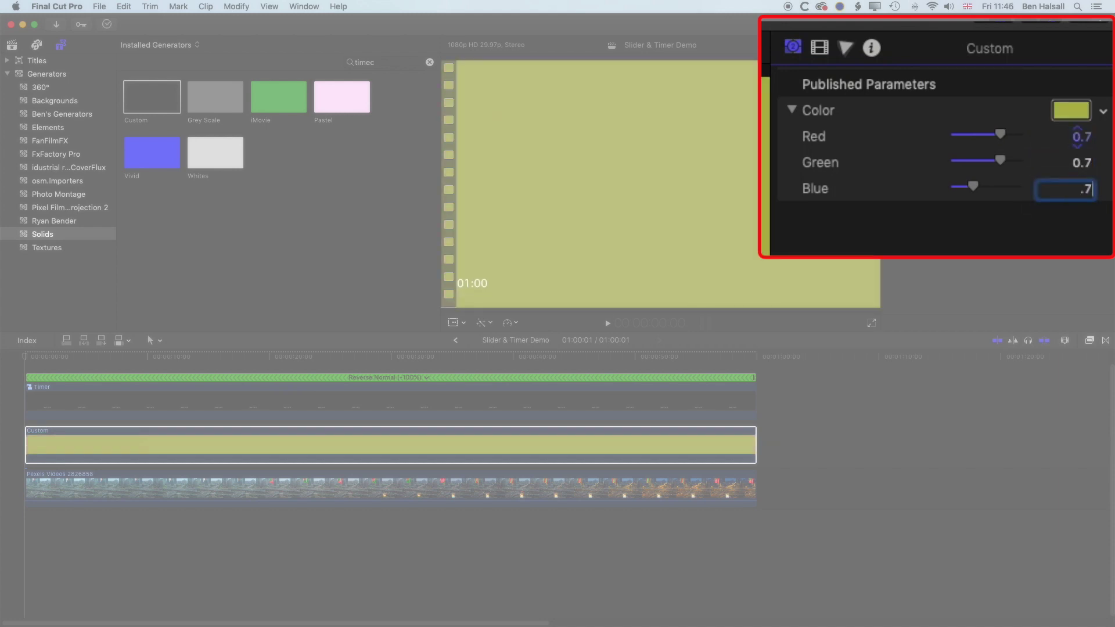
pyautogui.press('Tab')
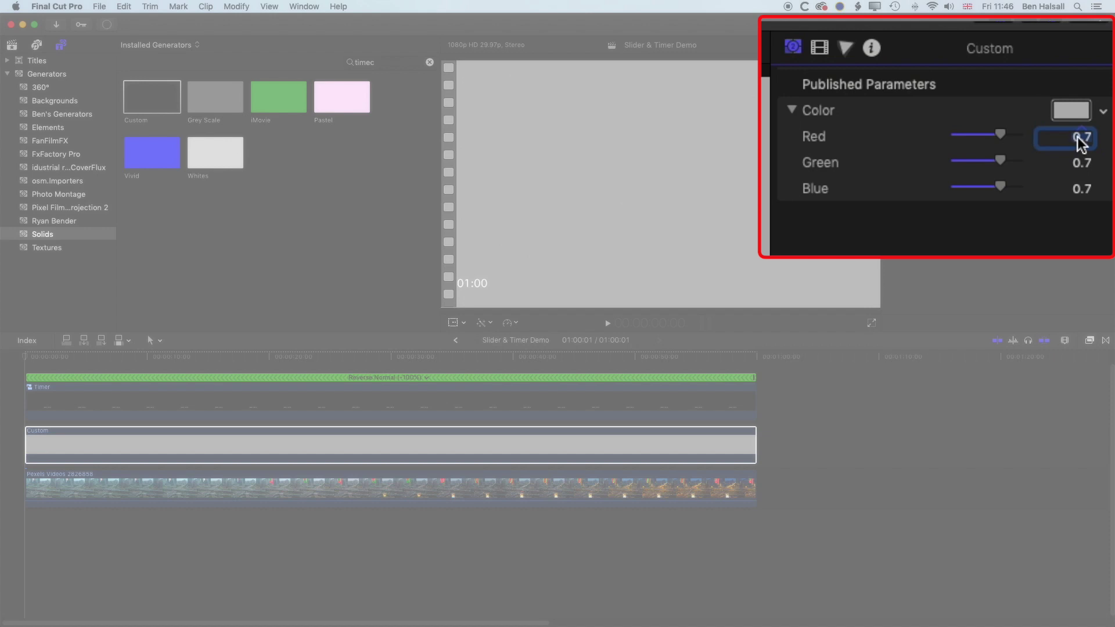
# - Change red, green and blue to 0.5 each for a neutral mid grey
pyautogui.press('BackSpace')
pyautogui.write('.5')
pyautogui.press('Tab')
pyautogui.write('.5')
pyautogui.press('Tab')
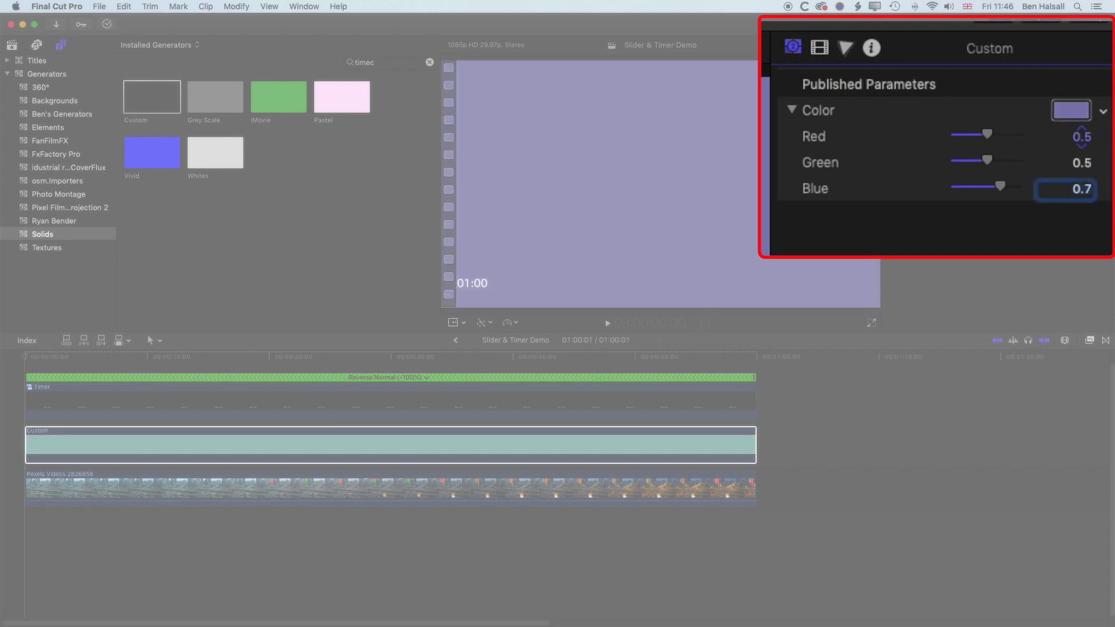
pyautogui.write('.5')
pyautogui.press('Tab')
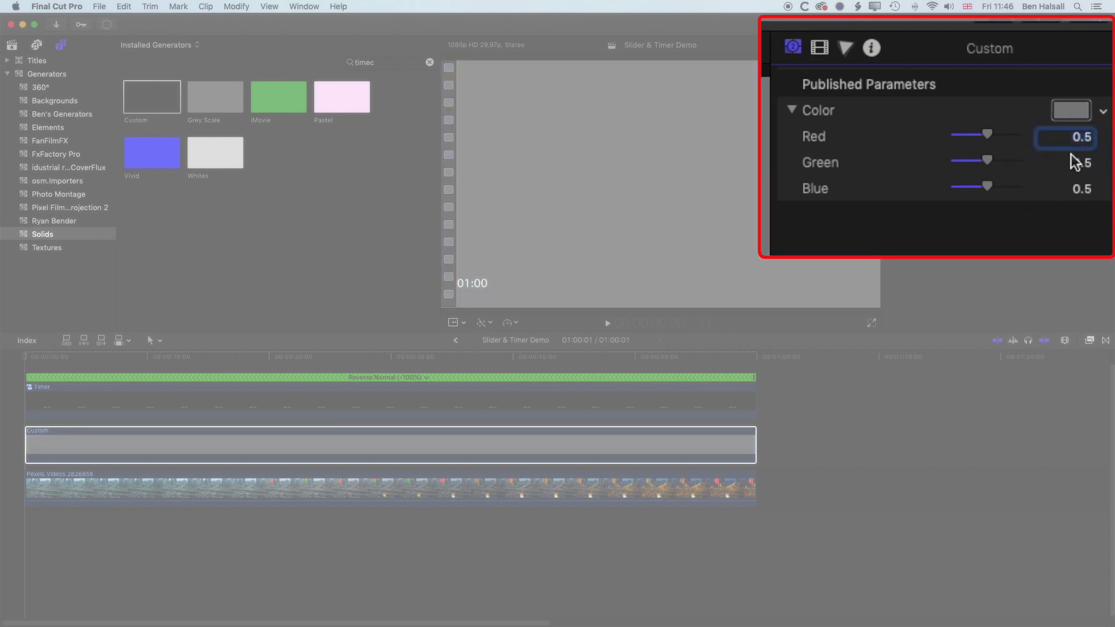
pyautogui.click(791, 111)
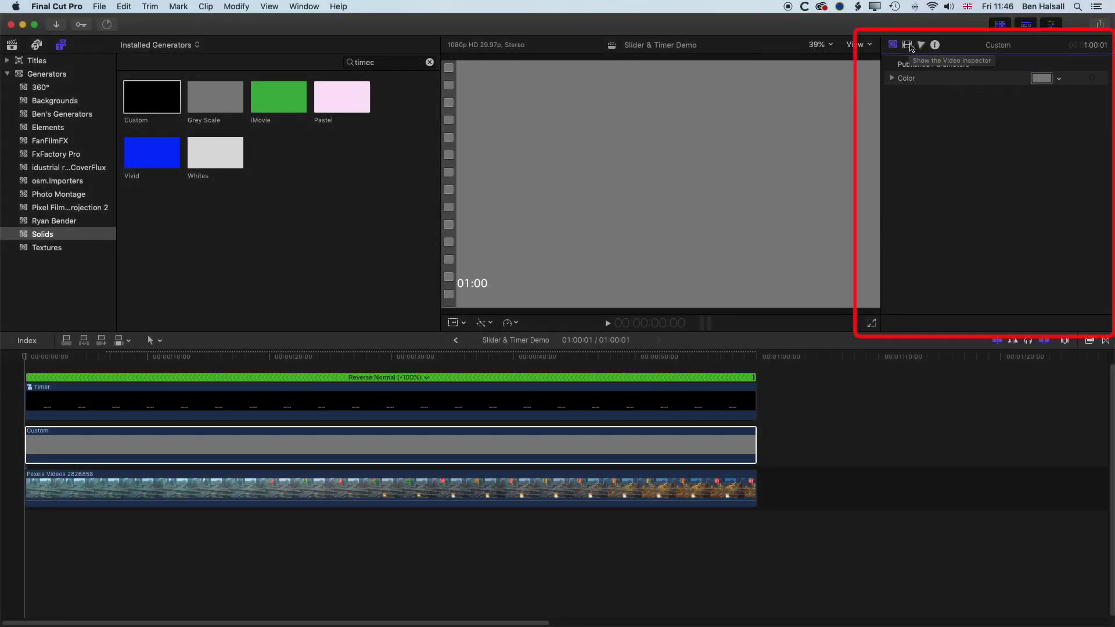
# - Crop most of the grey solid away from the top and magnify the viewer to 200%
pyautogui.click(907, 46)
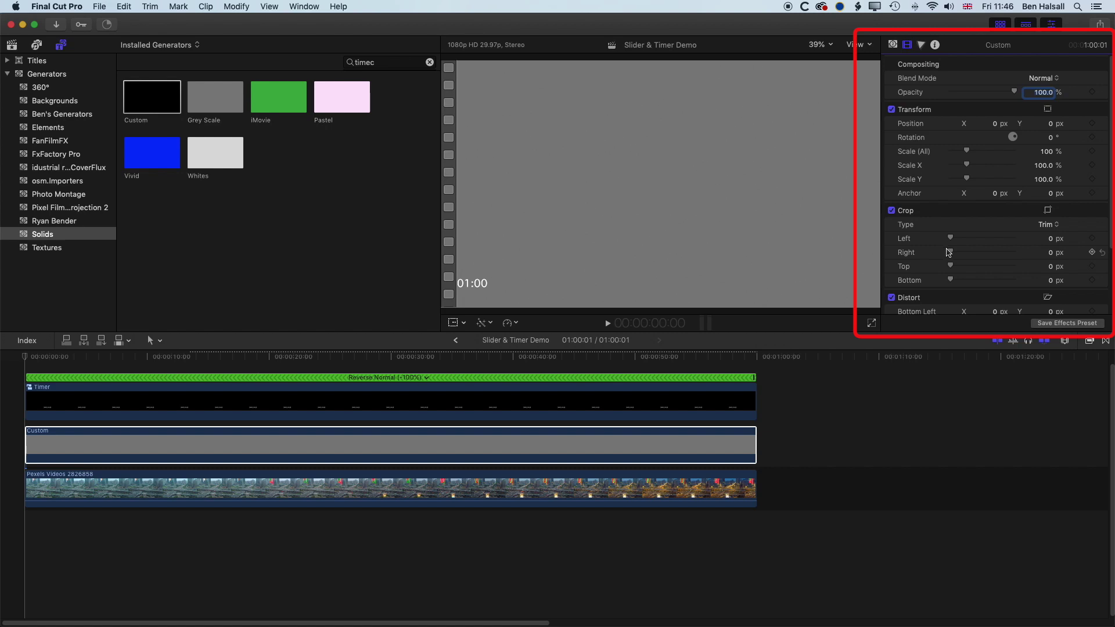
pyautogui.moveTo(951, 267)
pyautogui.mouseDown()
pyautogui.moveTo(1005, 268)
pyautogui.moveTo(956, 282)
pyautogui.mouseUp()
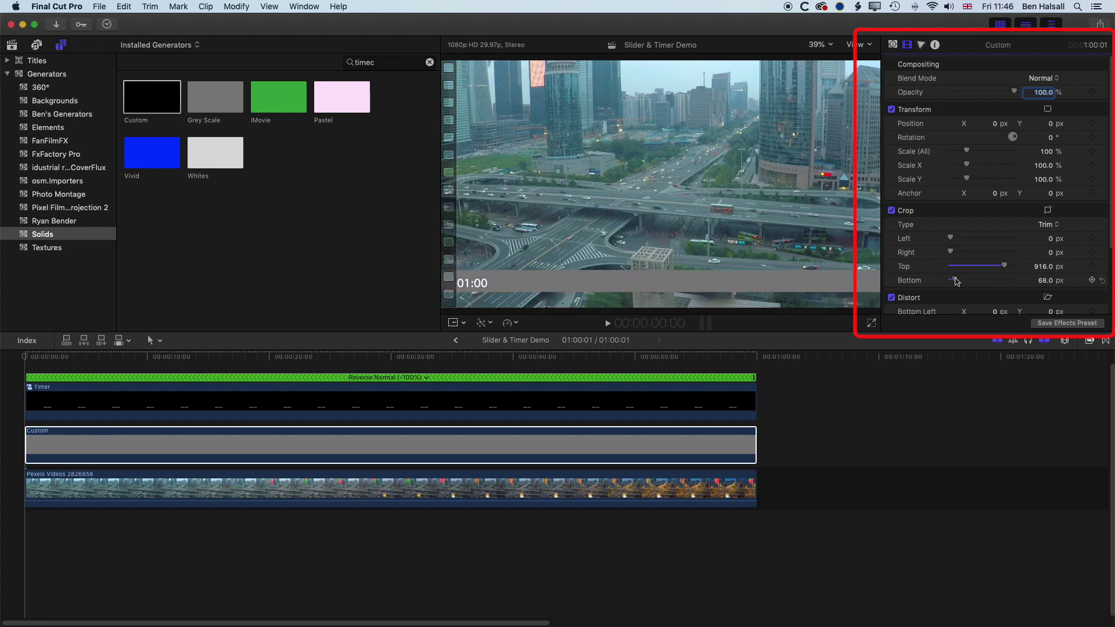
pyautogui.click(816, 46)
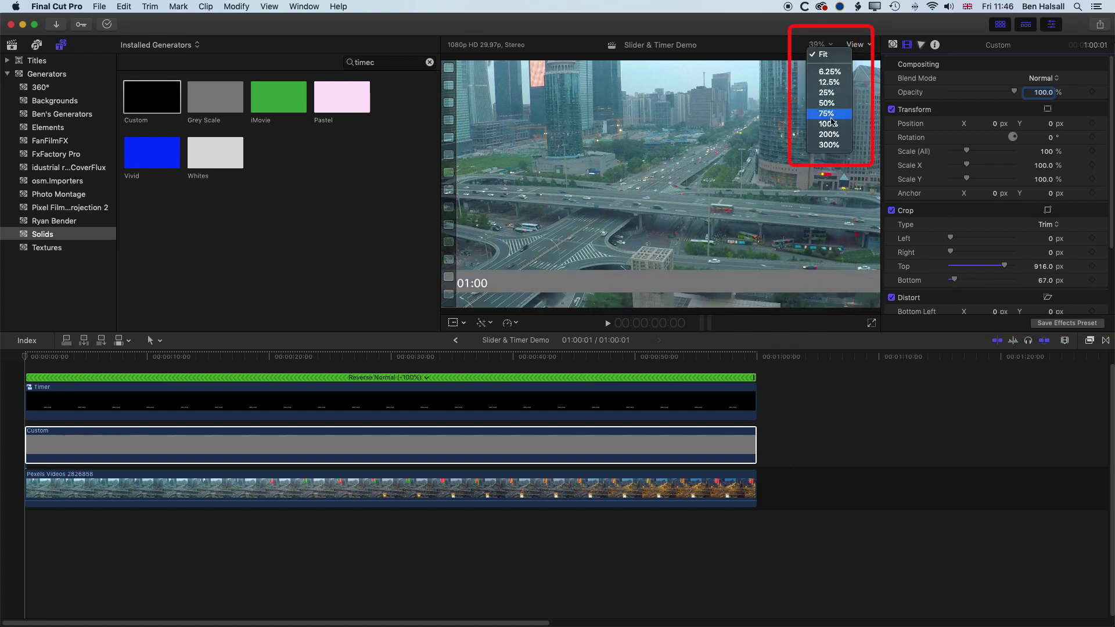
pyautogui.click(832, 138)
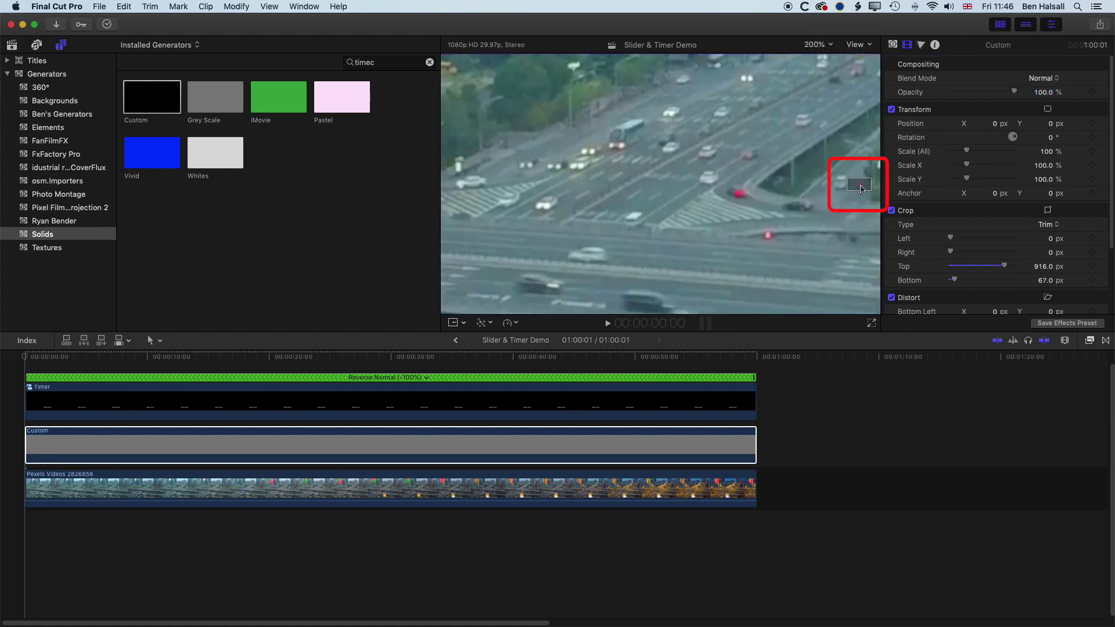
pyautogui.moveTo(861, 187); pyautogui.dragTo(845, 192)
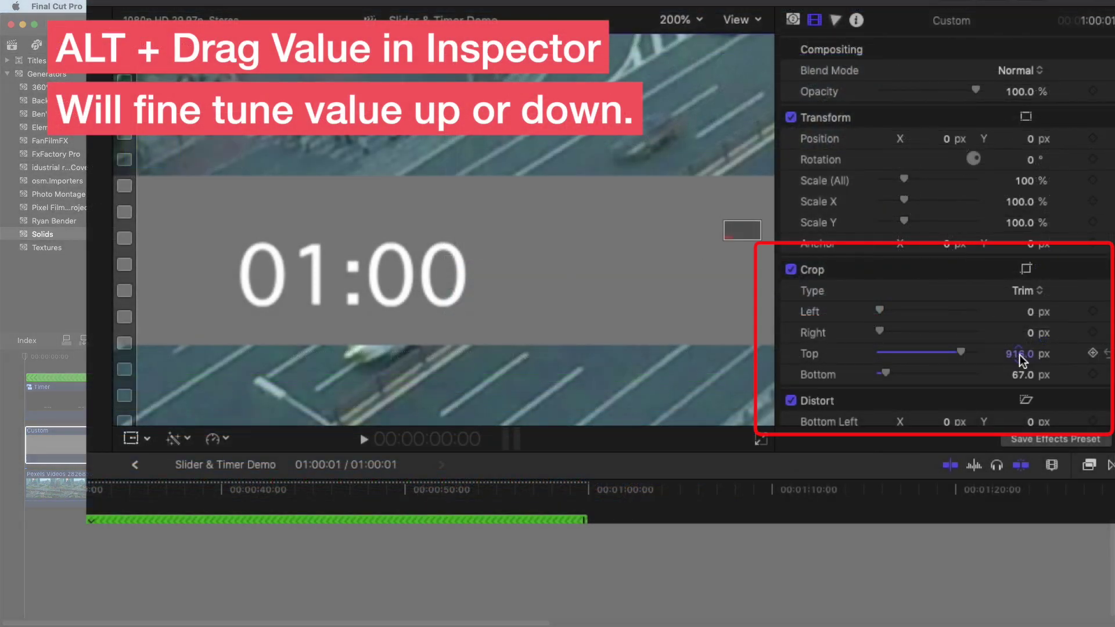
# - Fine-tune the top crop to about 936.6 px, preview the countdown, and fit the viewer
pyautogui.moveTo(1022, 359)
pyautogui.mouseDown()
pyautogui.moveTo(1018, 350)
pyautogui.moveTo(1021, 373)
pyautogui.mouseUp()
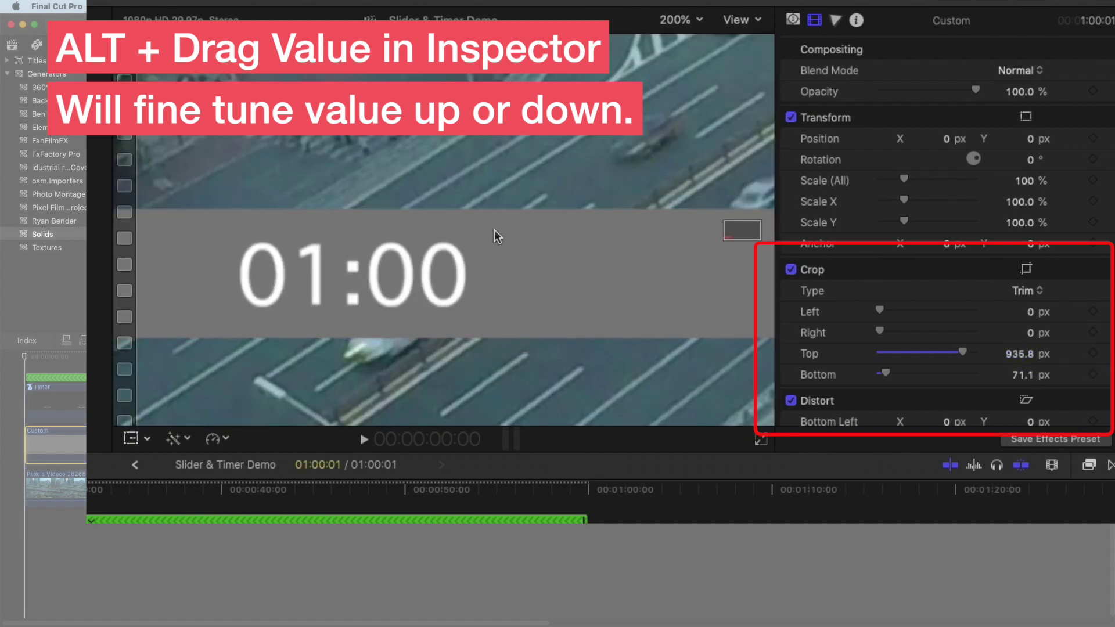
pyautogui.moveTo(1023, 355); pyautogui.dragTo(1024, 353)
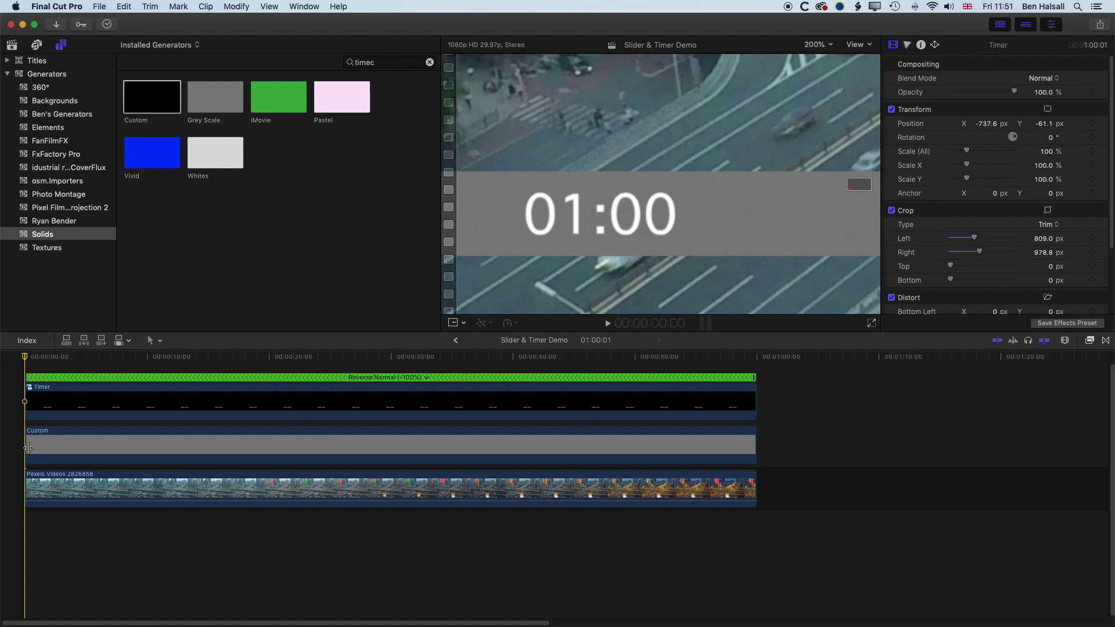
pyautogui.press('space')
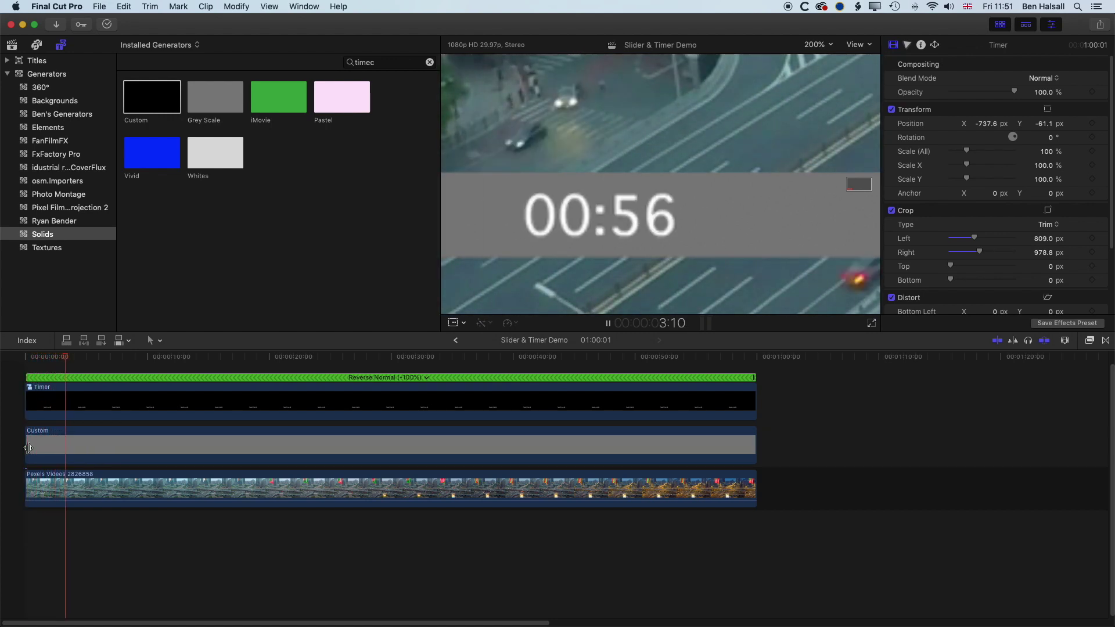
pyautogui.press('space')
pyautogui.click(828, 46)
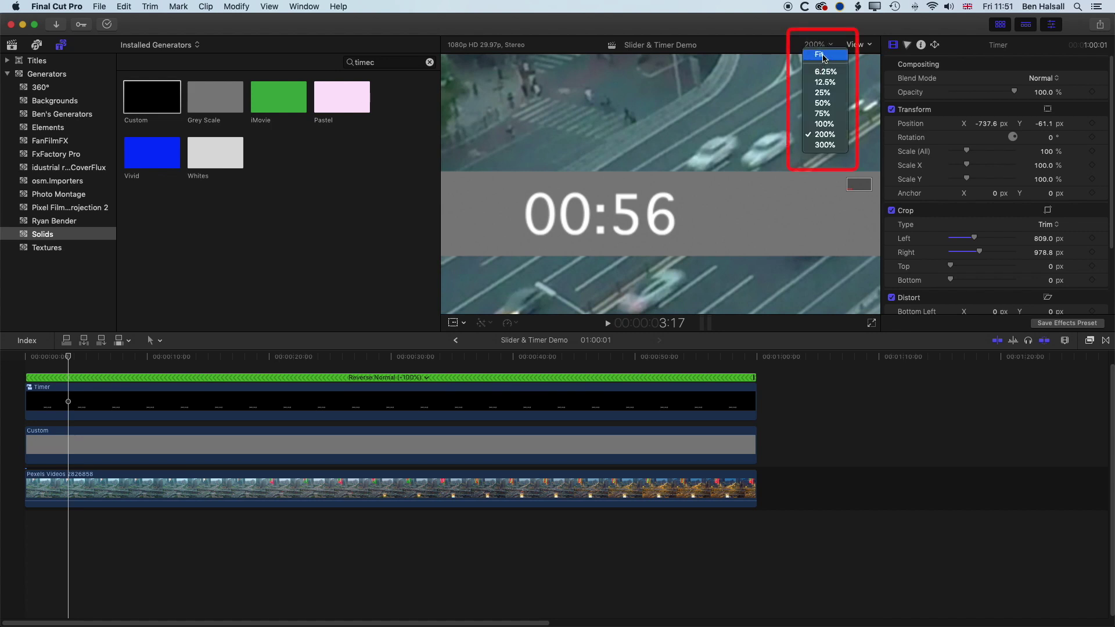
pyautogui.click(825, 55)
pyautogui.click(67, 450)
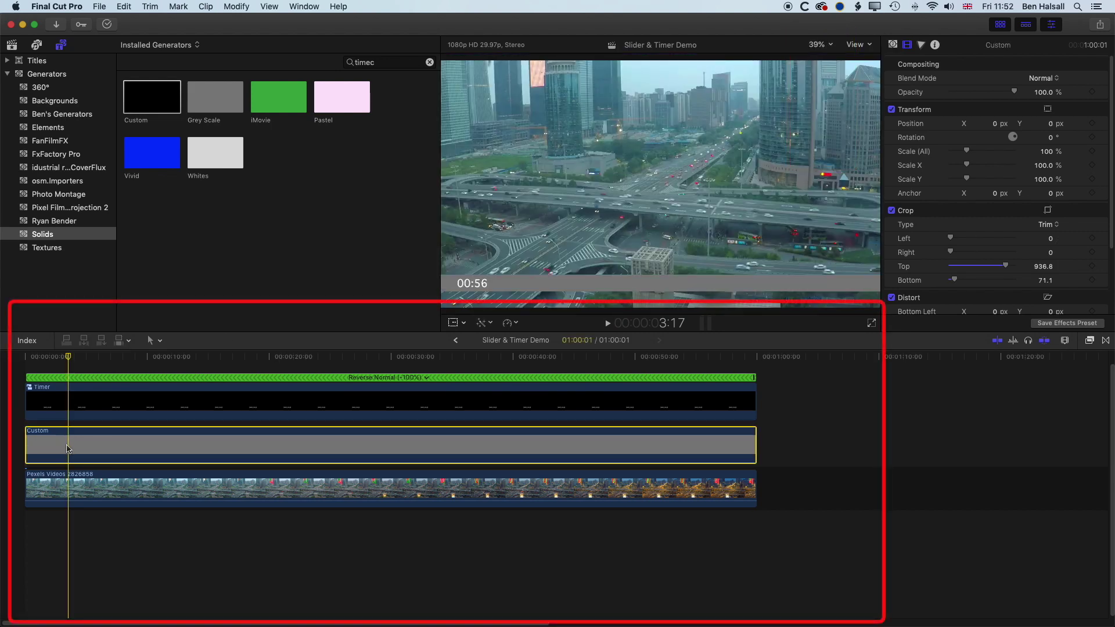
# - Alt-drag the grey bar onto a layer above and recolour the copy vivid magenta
pyautogui.moveTo(69, 450); pyautogui.dragTo(65, 414)
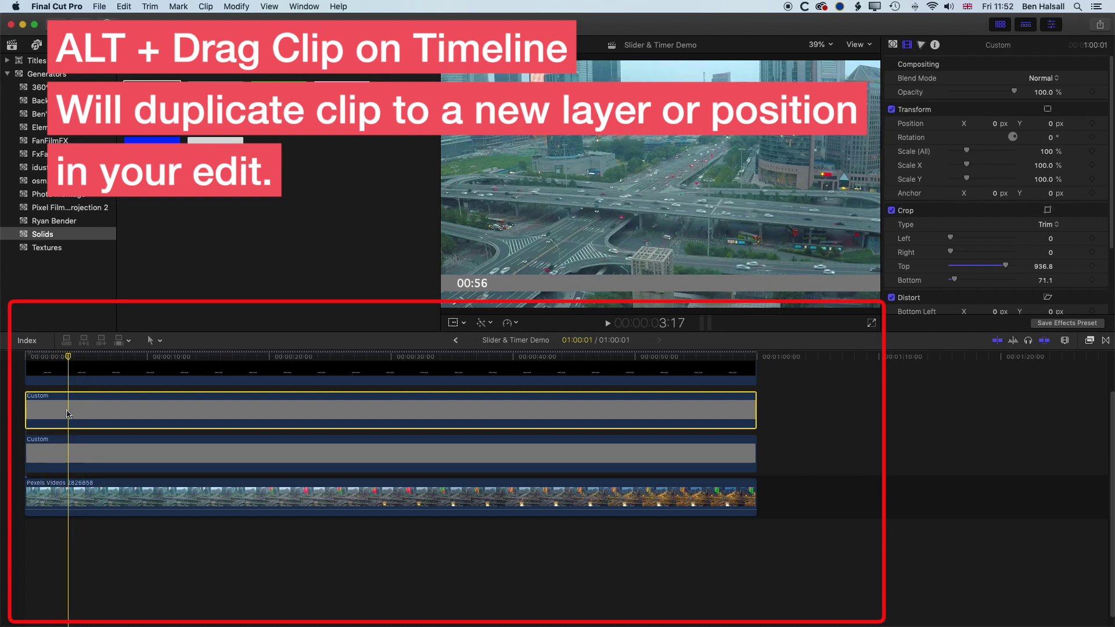
pyautogui.click(893, 45)
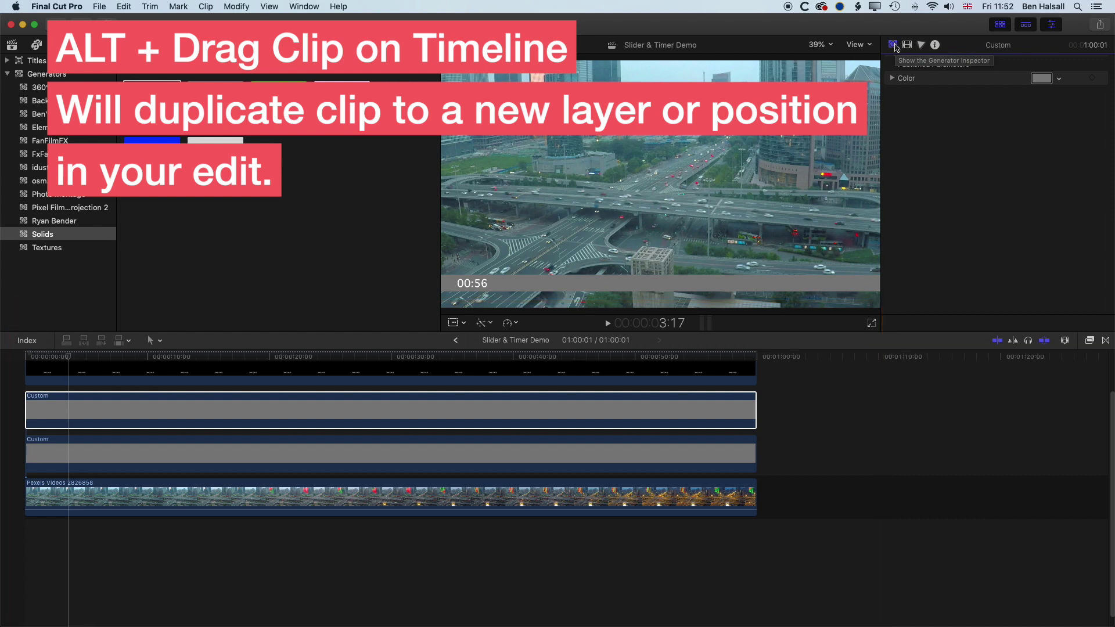
pyautogui.click(1058, 81)
pyautogui.moveTo(1040, 114); pyautogui.dragTo(998, 182)
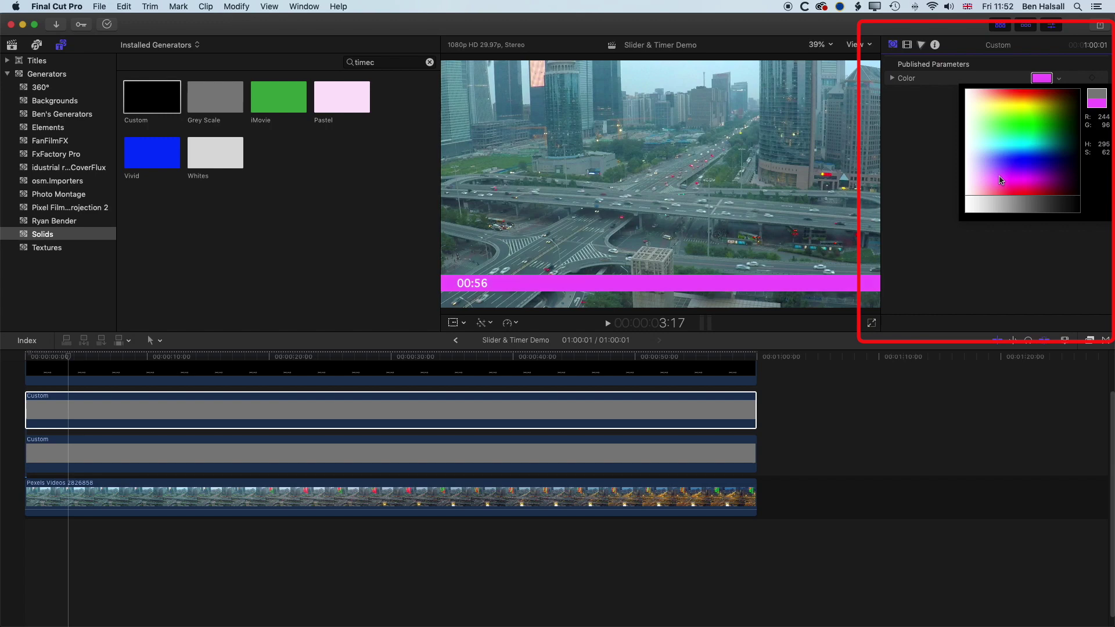
pyautogui.press('Escape')
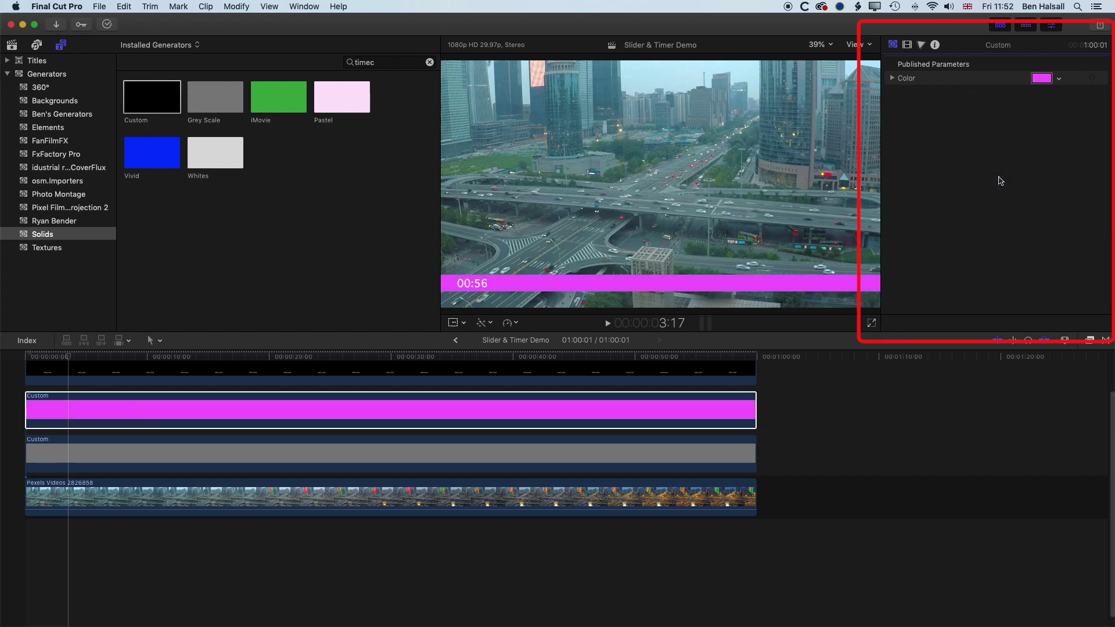
# - Move the playhead to the edit's last frame, where the timer reads 00:00
pyautogui.click(69, 357)
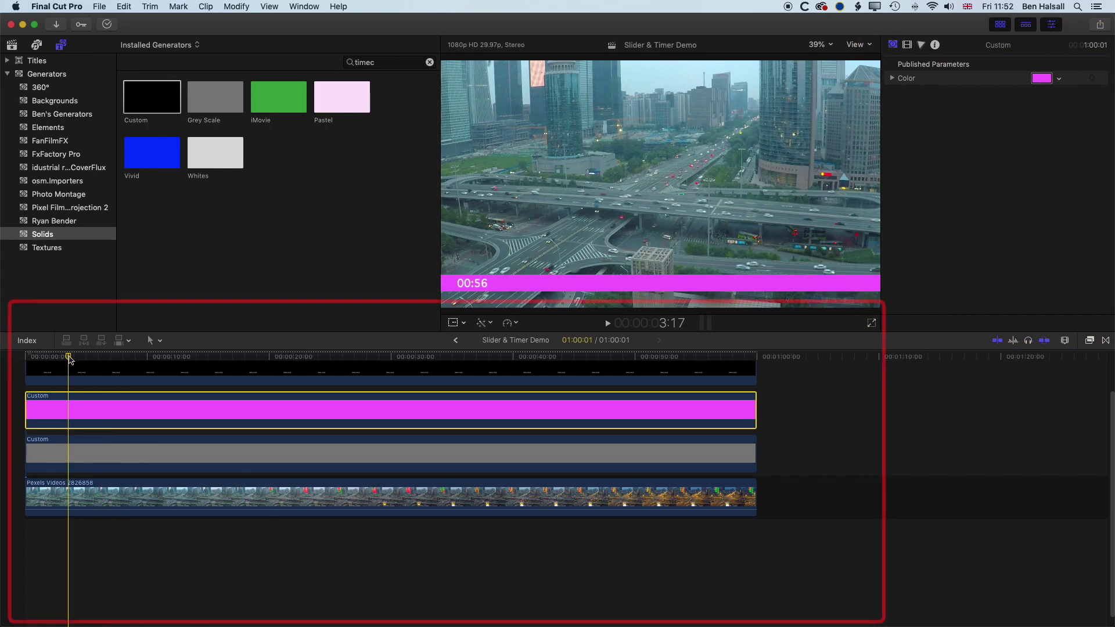
pyautogui.moveTo(69, 358); pyautogui.dragTo(20, 360)
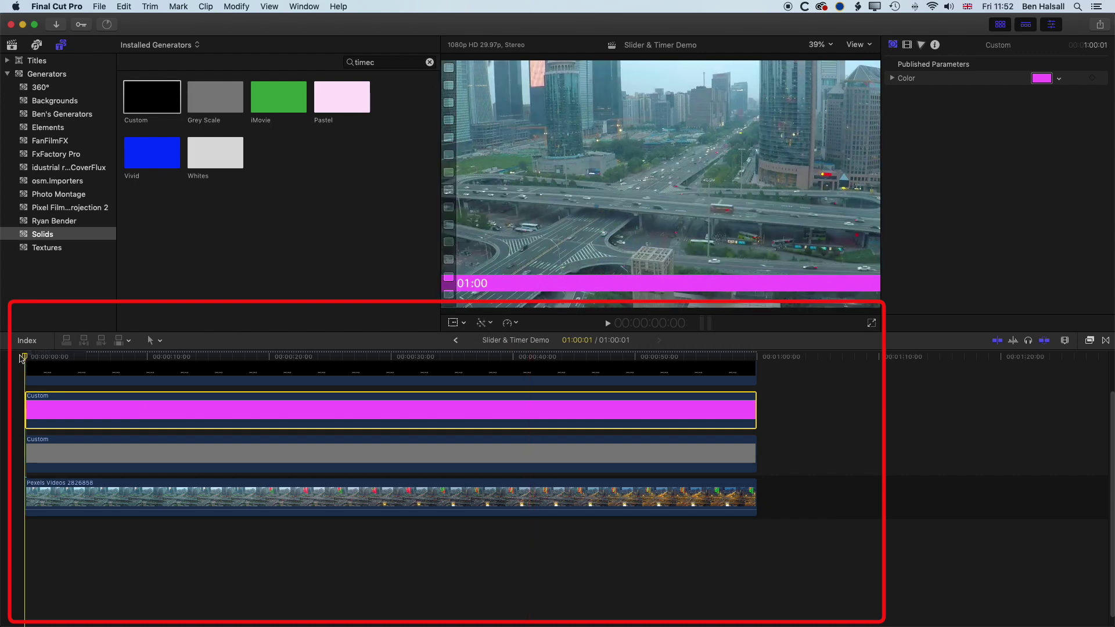
pyautogui.press('End')
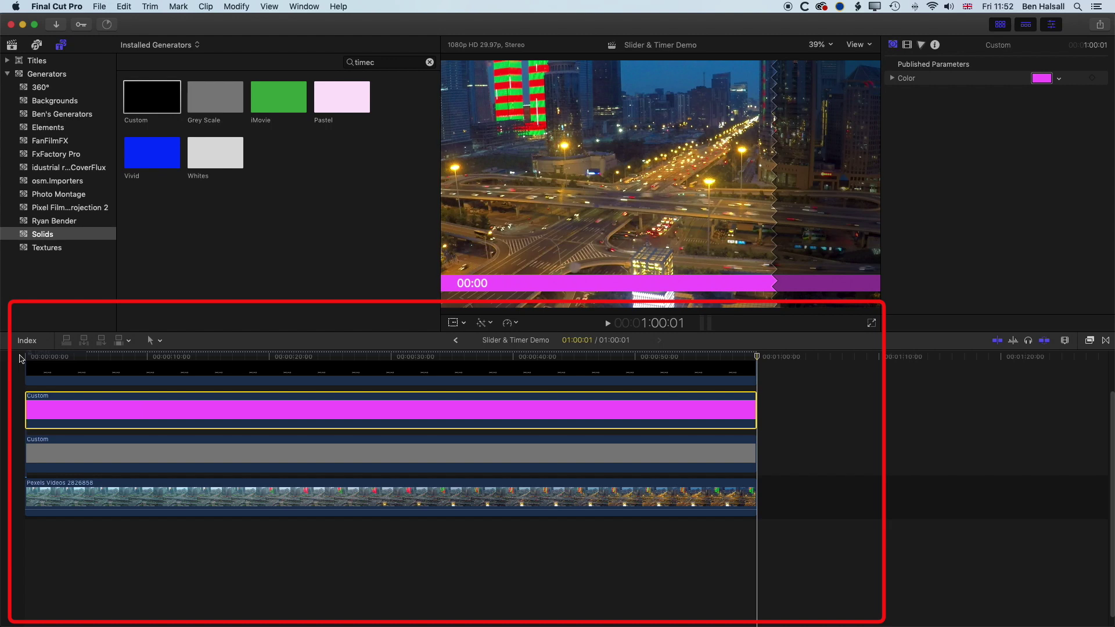
pyautogui.press('Left')
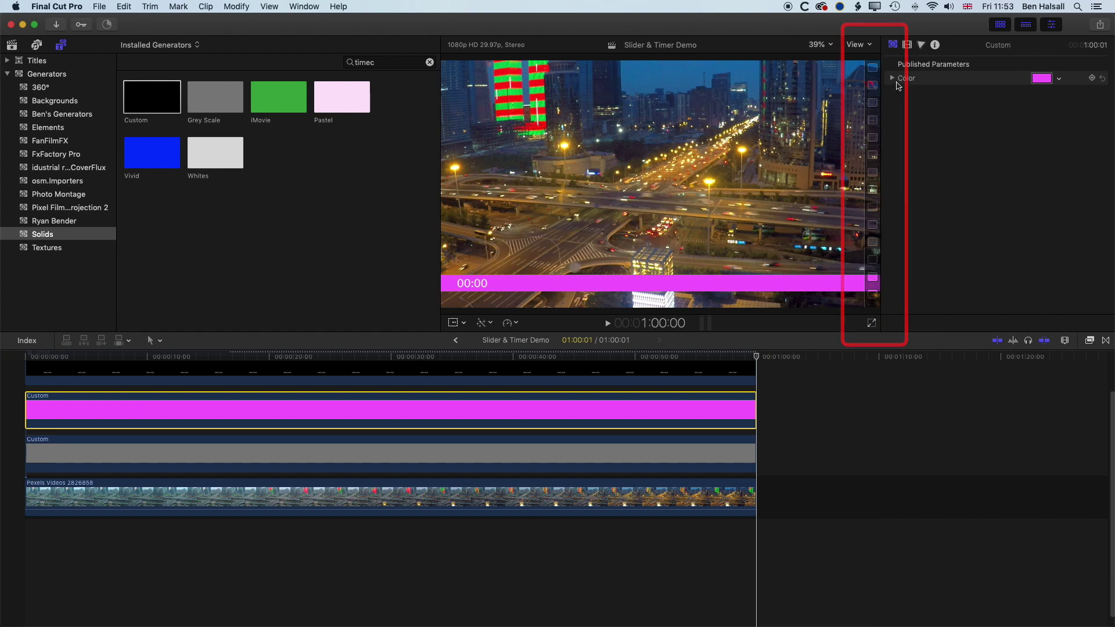
# - Keyframe the magenta bar's Crop Right, setting it to 1920 at the start, then play it back
pyautogui.click(908, 46)
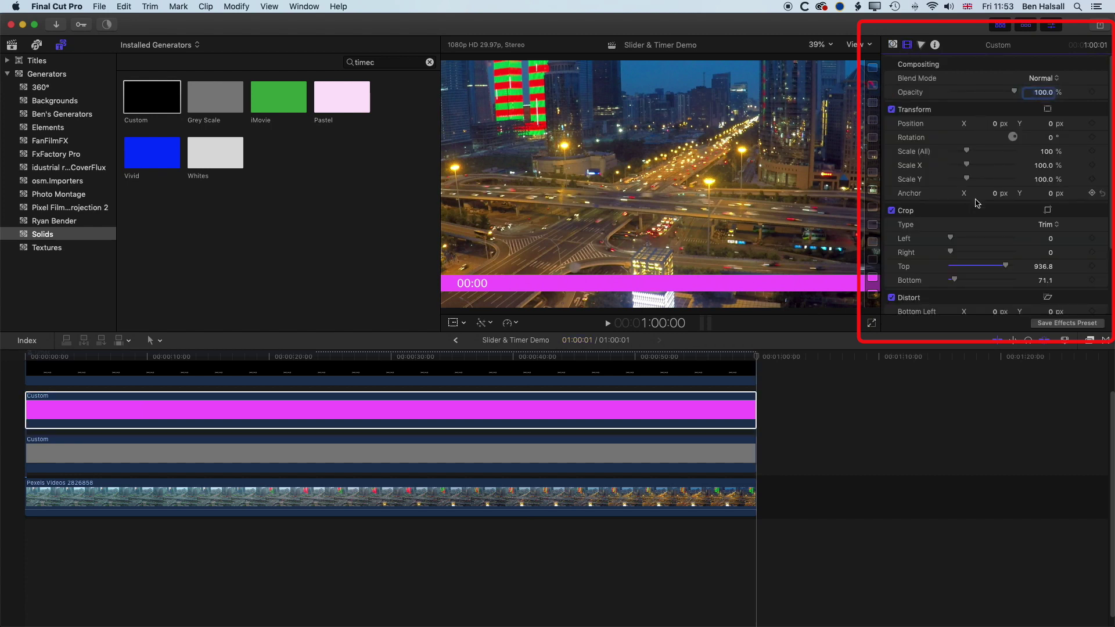
pyautogui.scroll(-1, 992, 250)
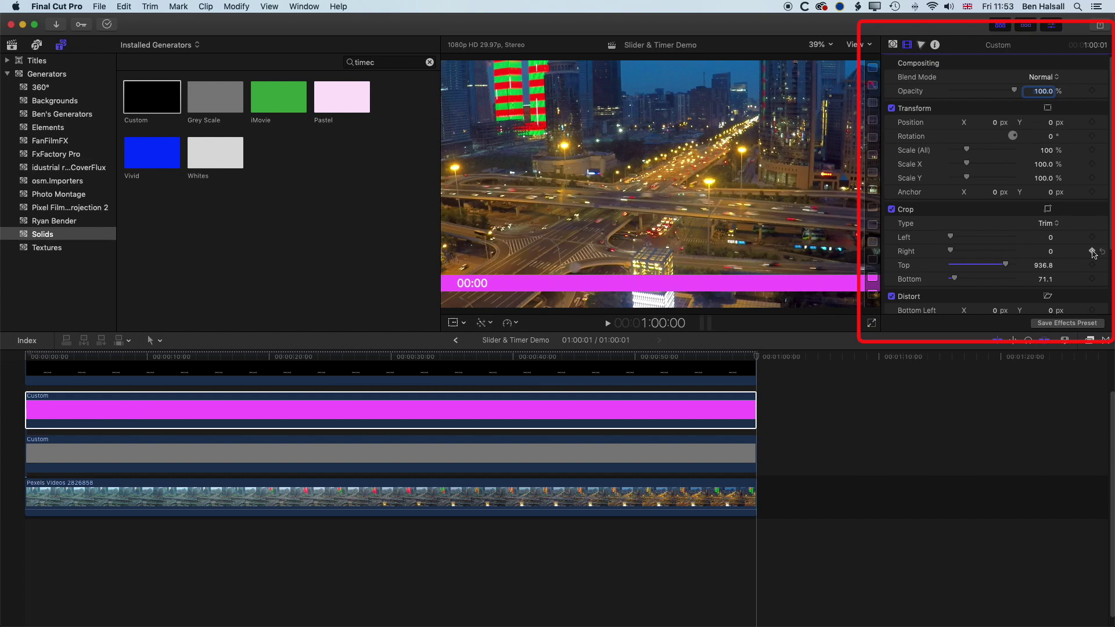
pyautogui.moveTo(777, 353); pyautogui.dragTo(3, 353)
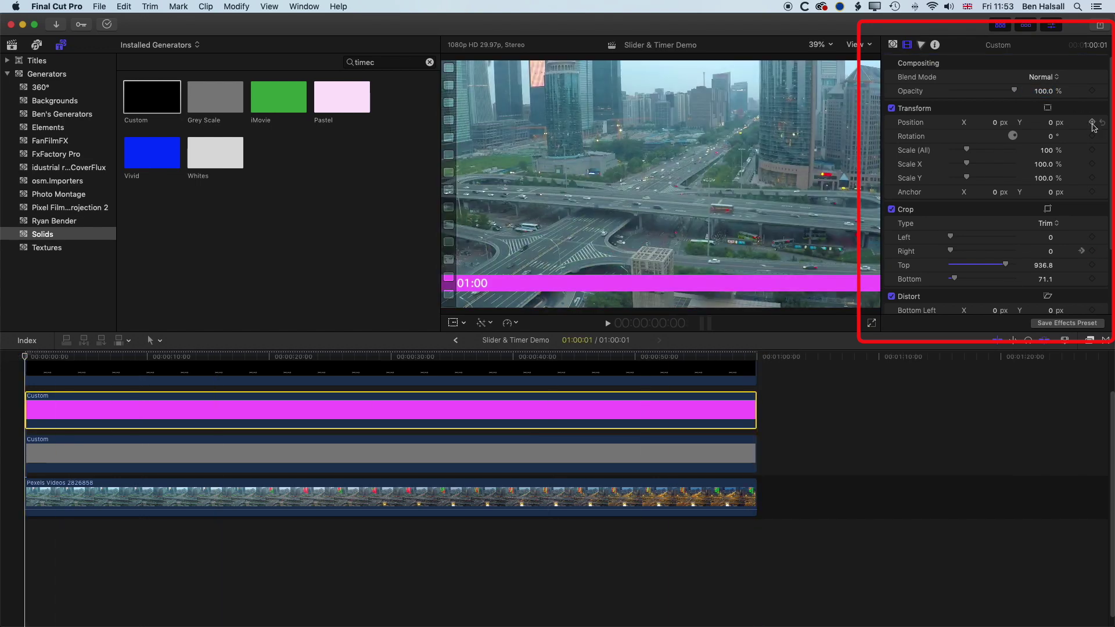
pyautogui.moveTo(950, 252); pyautogui.dragTo(1007, 253)
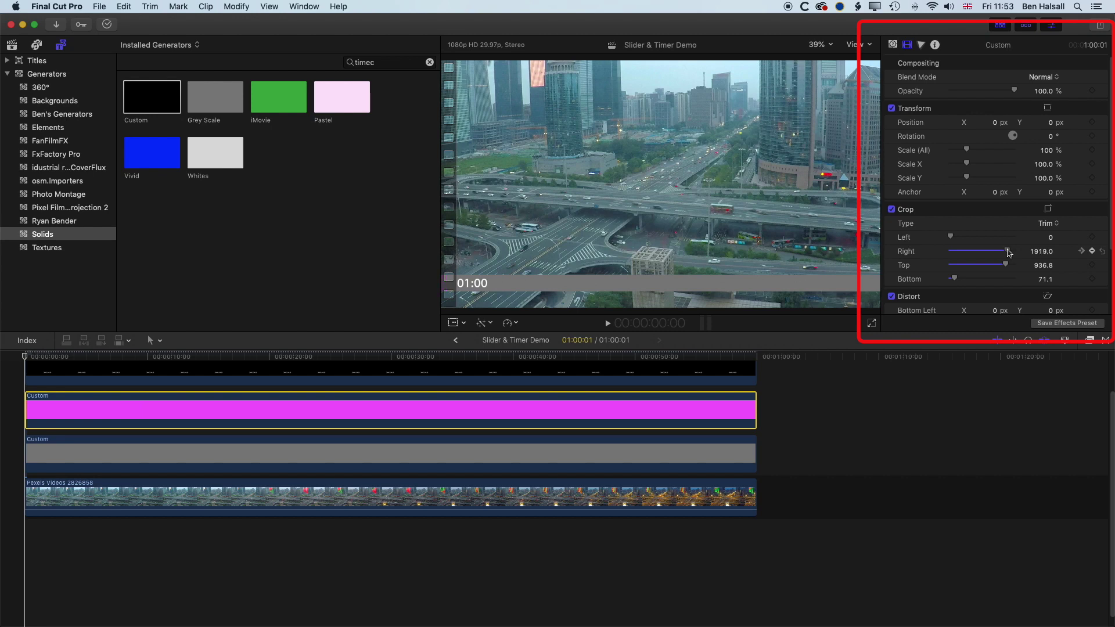
pyautogui.click(1042, 254)
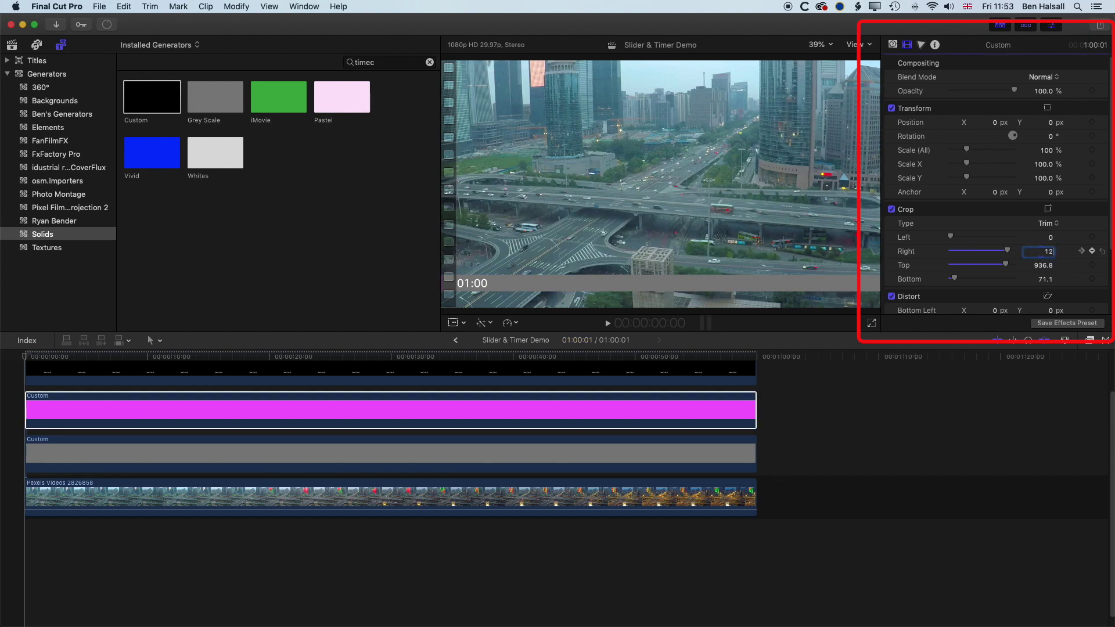
pyautogui.press('Tab')
pyautogui.click(24, 350)
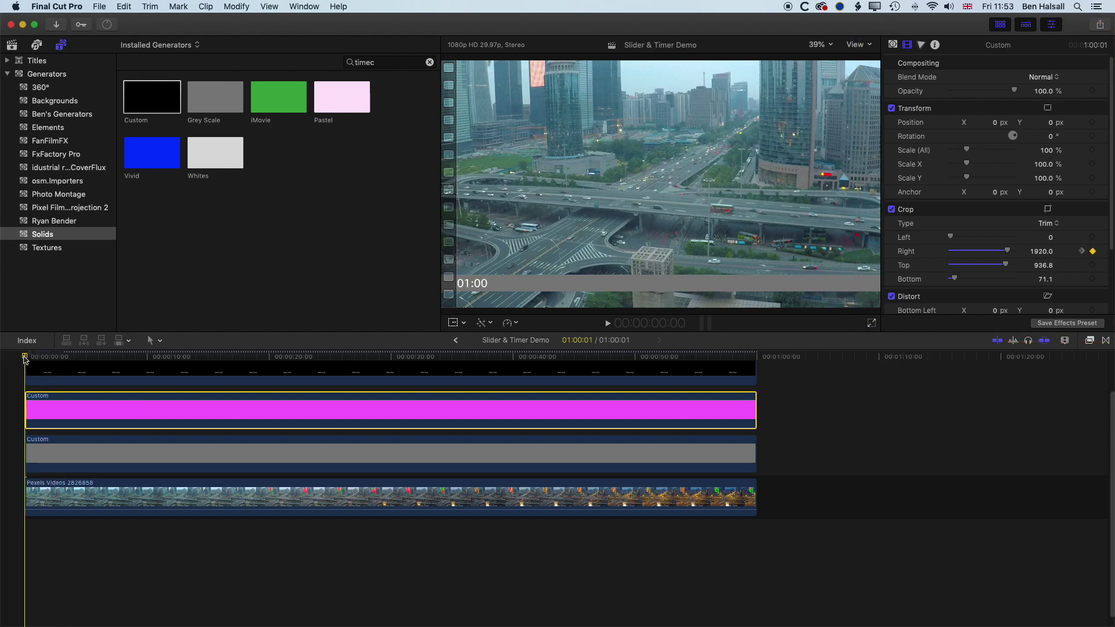
pyautogui.press('space')
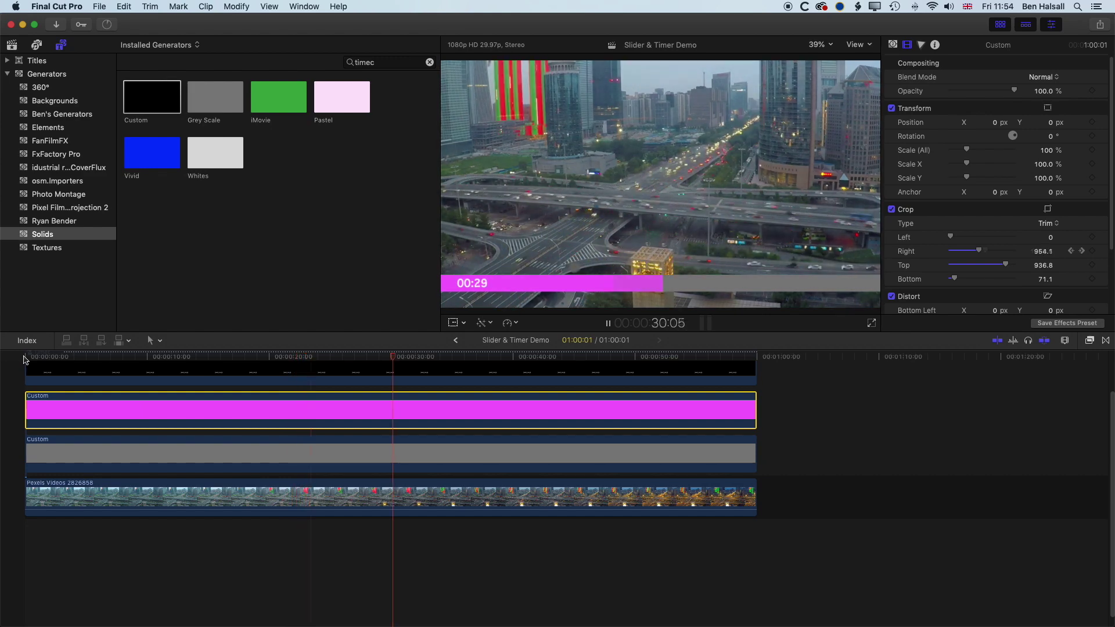
# - Stop the preview near 00:30, with the magenta bar's right crop at 1101.8 px
pyautogui.press('space')
# - Duplicate the grey bar onto a new layer and recolour the lower copy light cyan
pyautogui.click(382, 452)
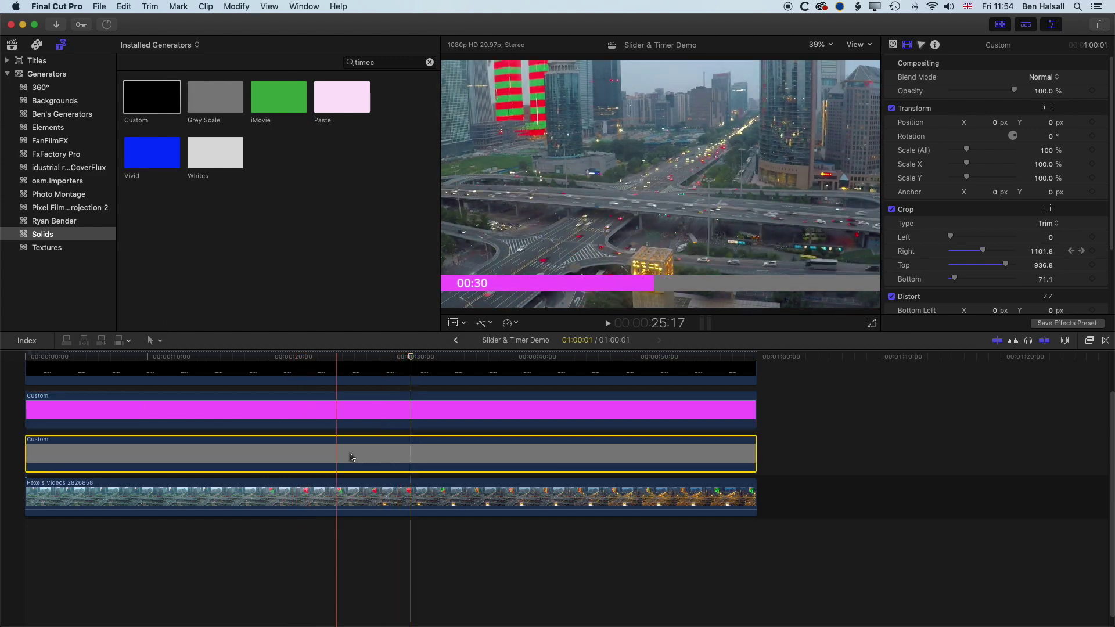
pyautogui.moveTo(317, 458); pyautogui.dragTo(308, 400)
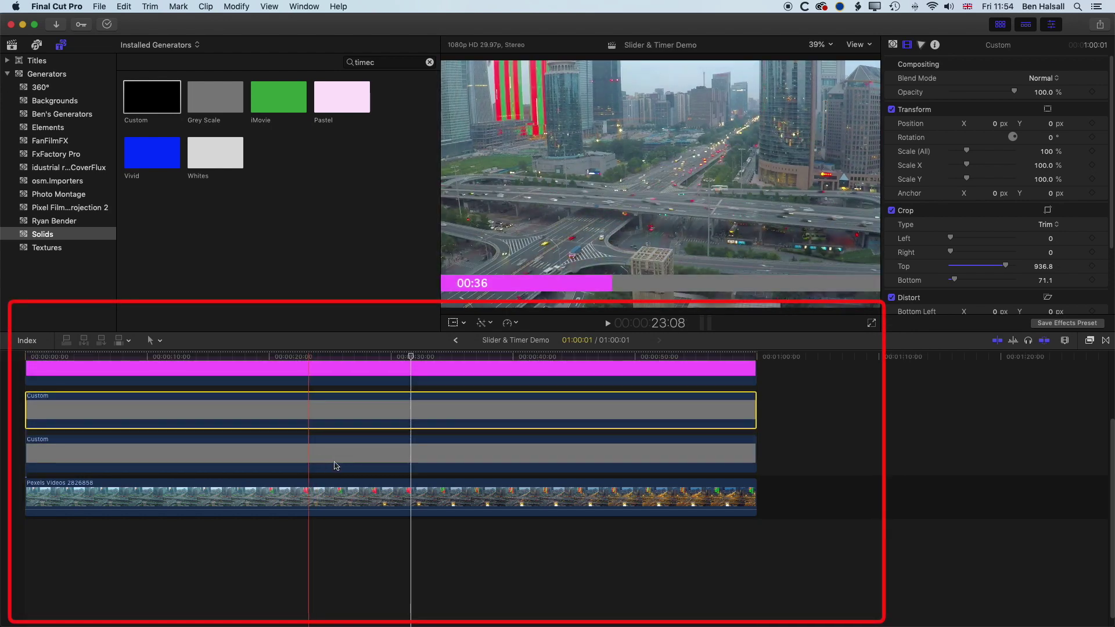
pyautogui.click(333, 458)
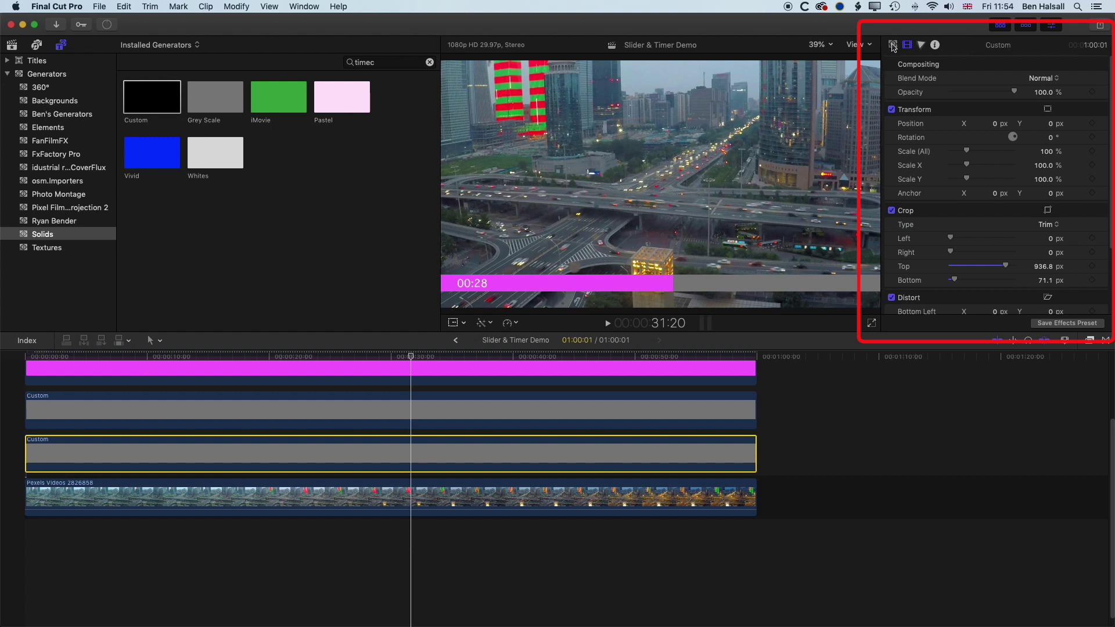
pyautogui.click(893, 45)
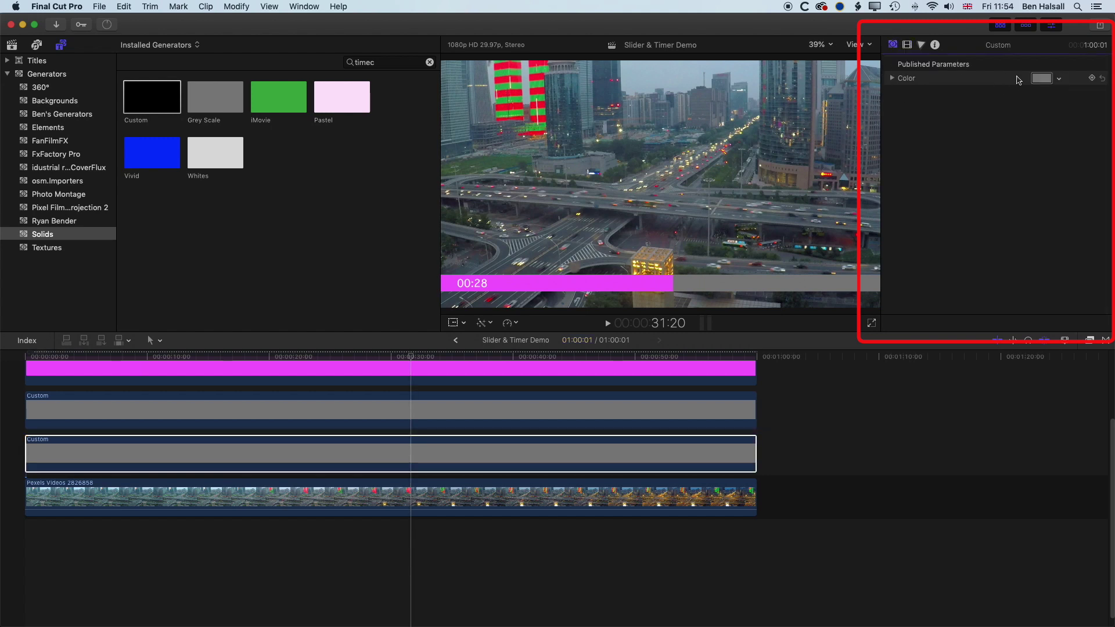
pyautogui.click(1058, 79)
pyautogui.moveTo(1022, 99); pyautogui.dragTo(990, 148)
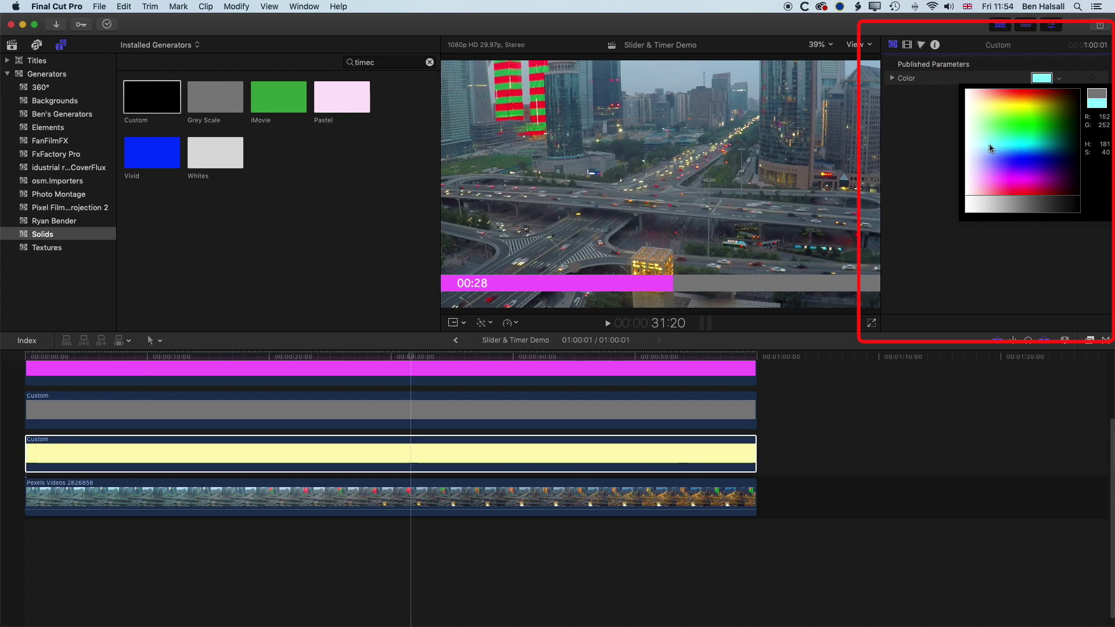
pyautogui.click(921, 155)
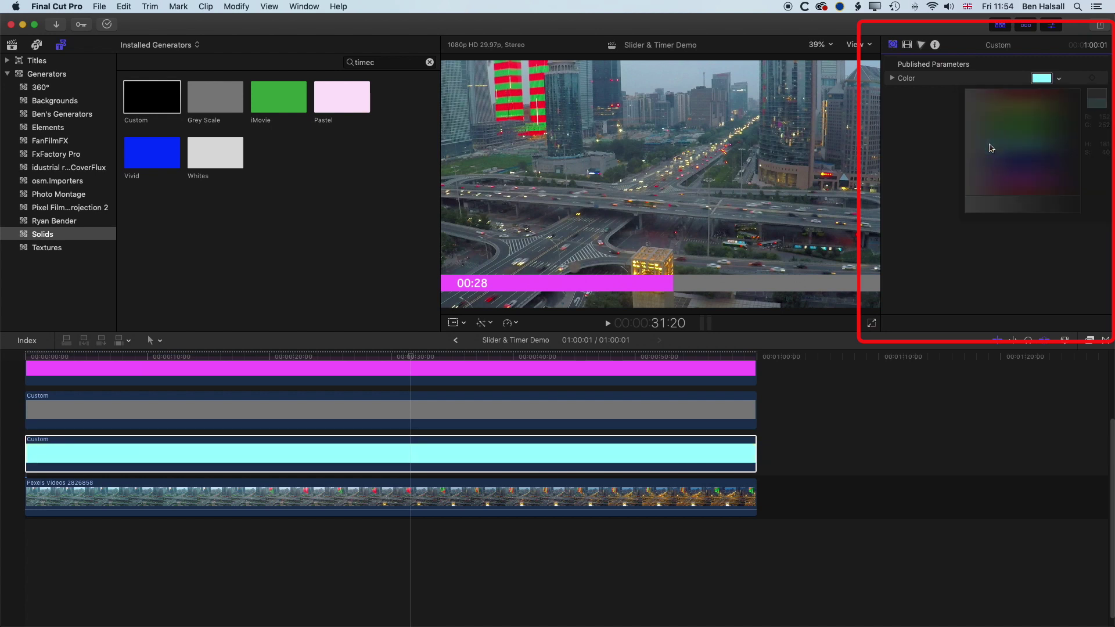
pyautogui.click(907, 46)
# - Set the cyan solid's Crop Top to 926 and Crop Bottom to 60.3
pyautogui.click(1047, 267)
pyautogui.write('926')
pyautogui.press('Return')
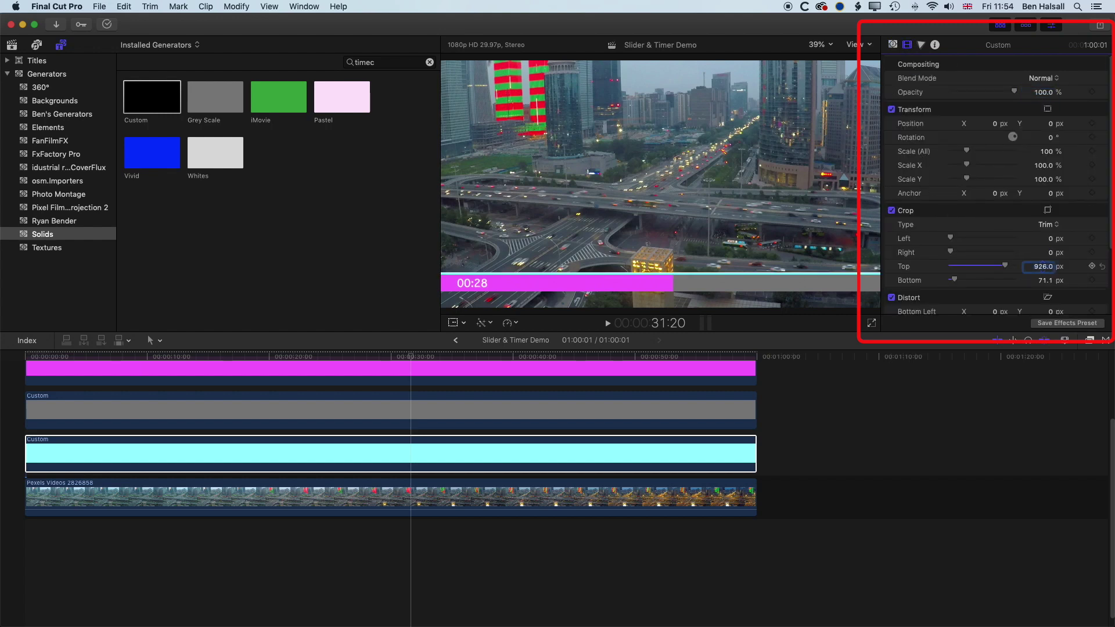
pyautogui.click(1046, 277)
pyautogui.write('60.3')
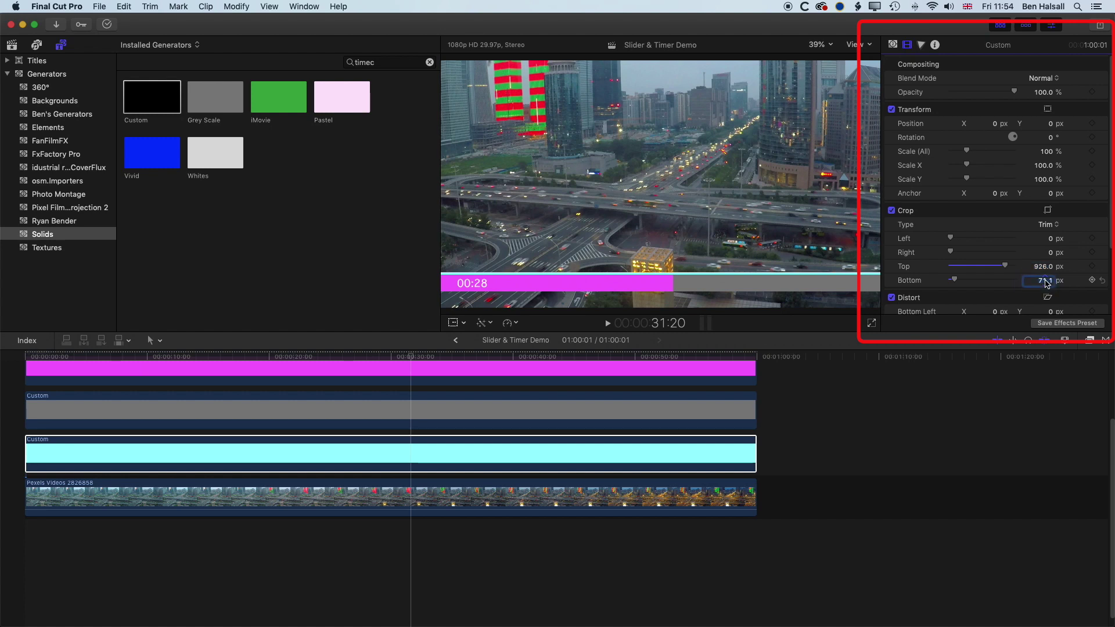
pyautogui.press('Return')
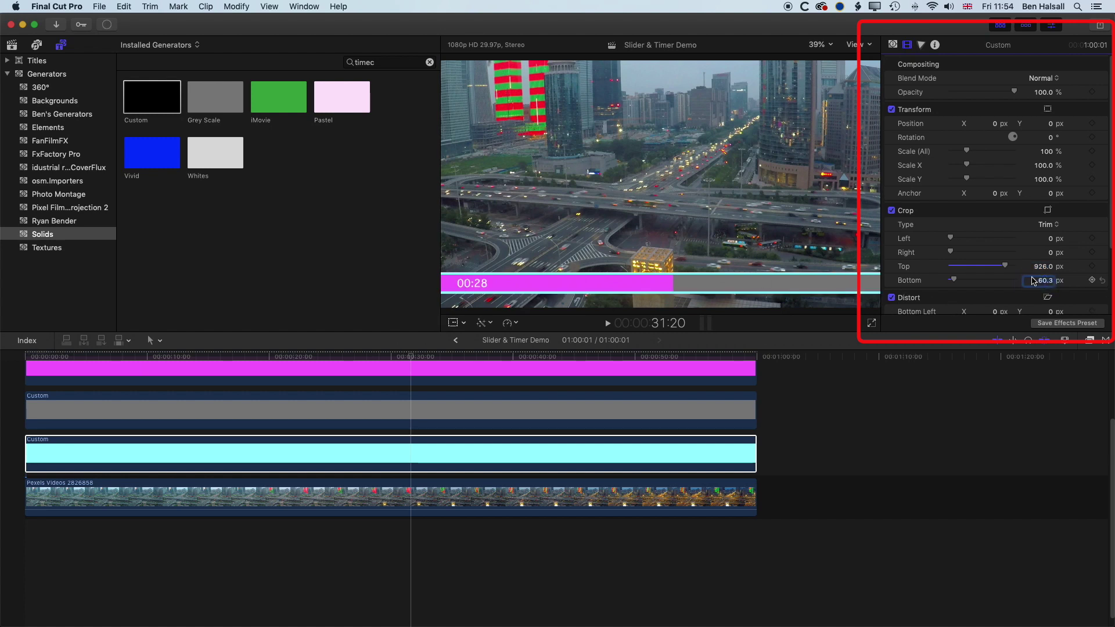
# - At 200% zoom, fine-tune the crop to Top 933.0 px and Bottom 67.4 px, then fit the viewer
pyautogui.click(818, 45)
pyautogui.click(820, 135)
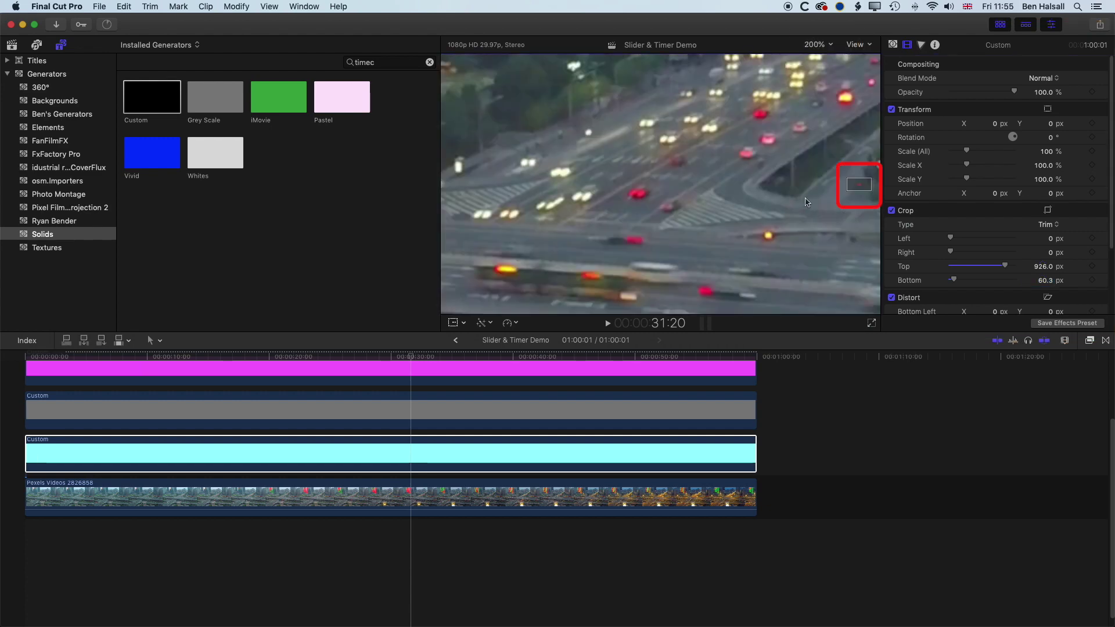
pyautogui.moveTo(861, 184); pyautogui.dragTo(856, 180)
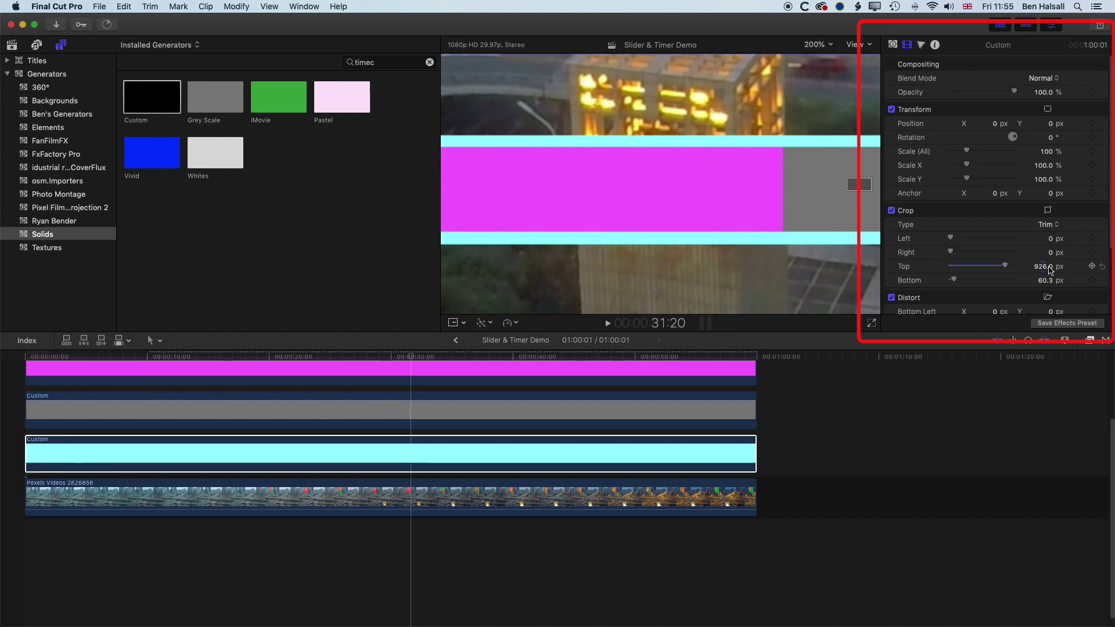
pyautogui.moveTo(1042, 266)
pyautogui.mouseDown()
pyautogui.moveTo(1051, 283)
pyautogui.moveTo(1042, 267)
pyautogui.mouseUp()
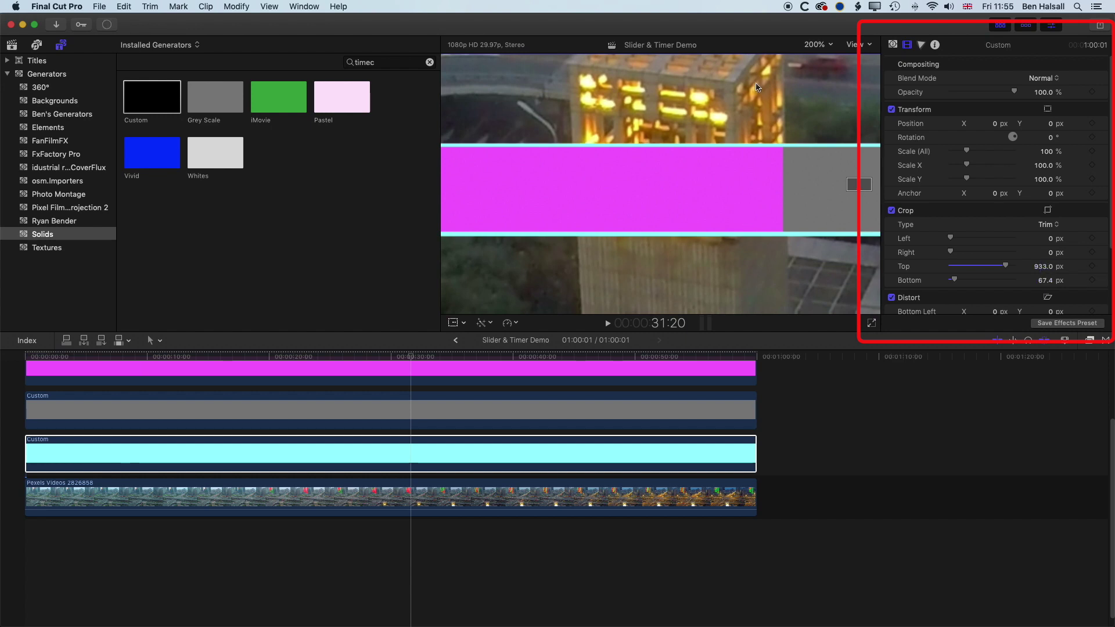
pyautogui.click(815, 45)
pyautogui.click(822, 56)
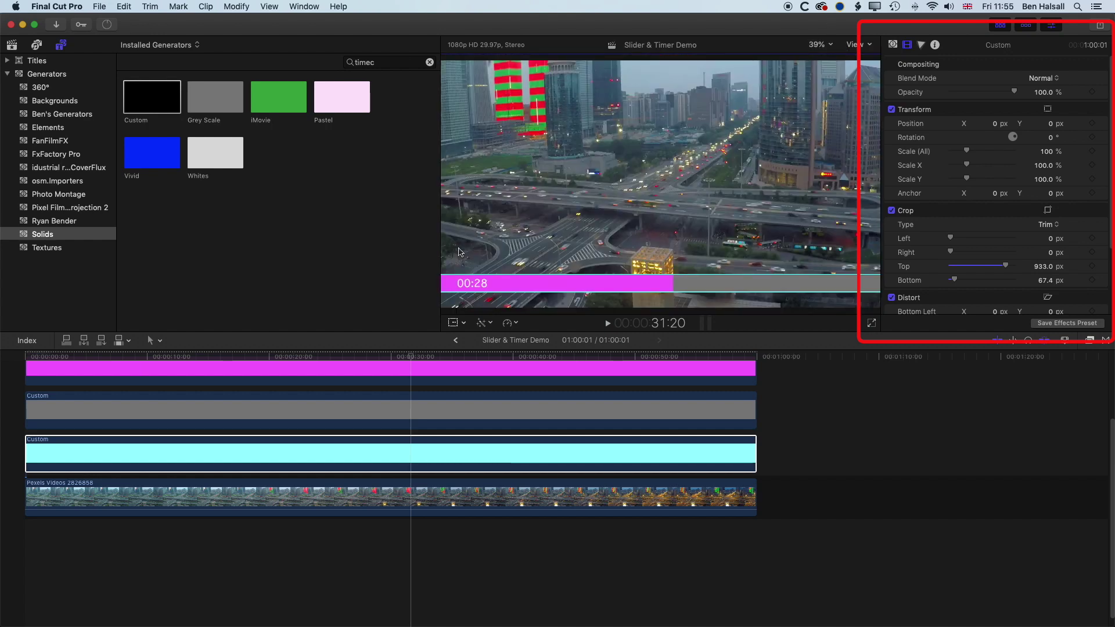
# - Preview from the start, then at 100% zoom nudge the cyan bottom crop to 68.6 px
pyautogui.press('Home')
pyautogui.press('space')
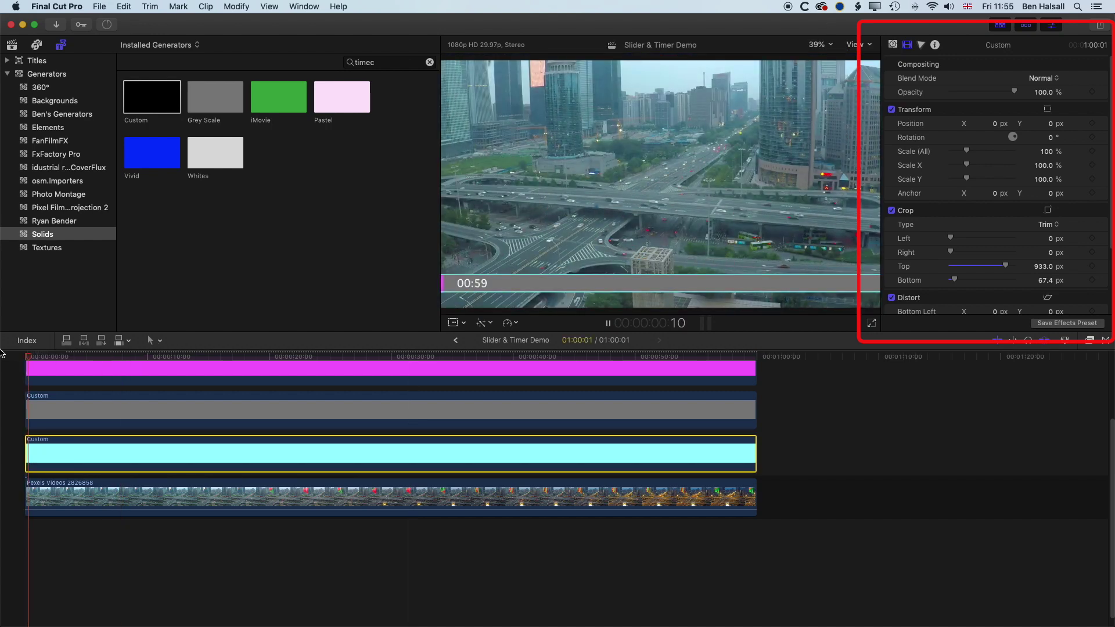
pyautogui.press('space')
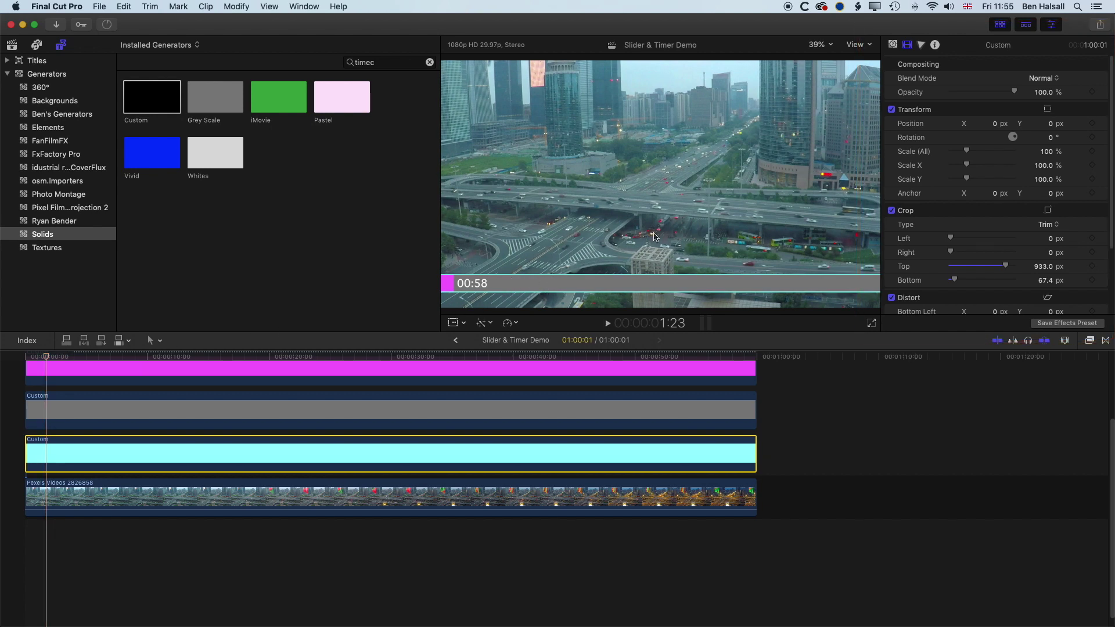
pyautogui.click(824, 44)
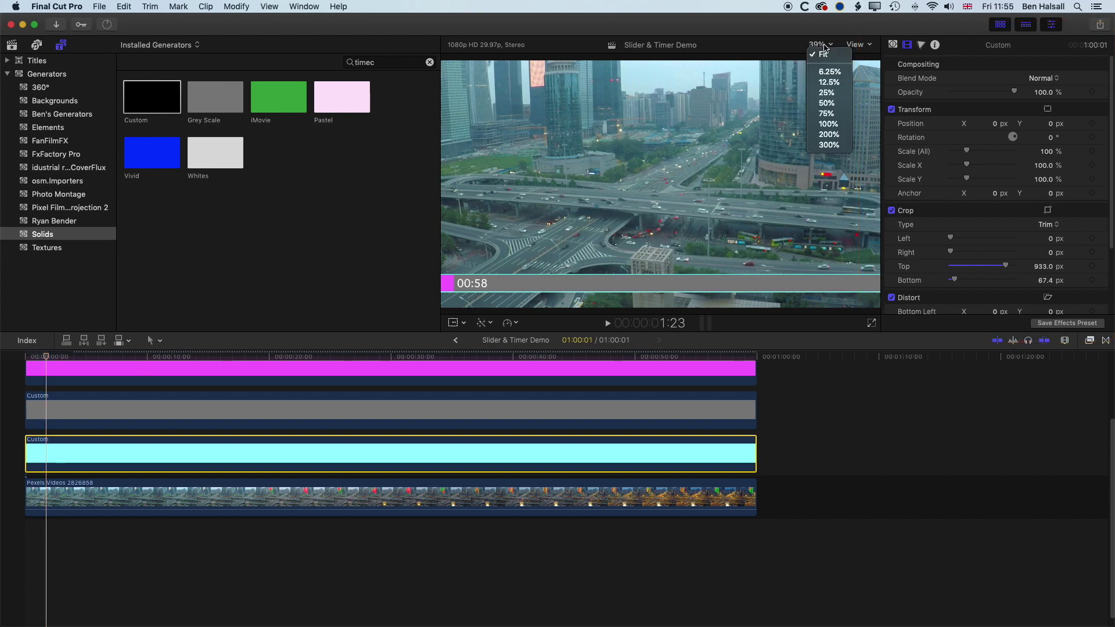
pyautogui.click(832, 127)
pyautogui.click(705, 242)
pyautogui.moveTo(859, 185); pyautogui.dragTo(787, 248)
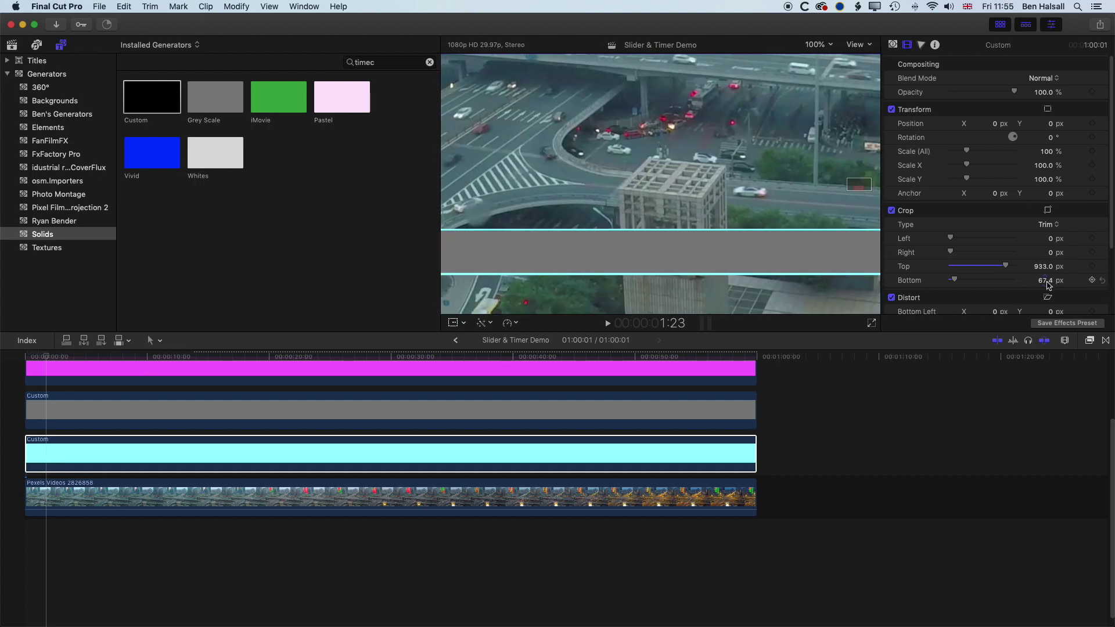
pyautogui.moveTo(1045, 280); pyautogui.dragTo(1045, 279)
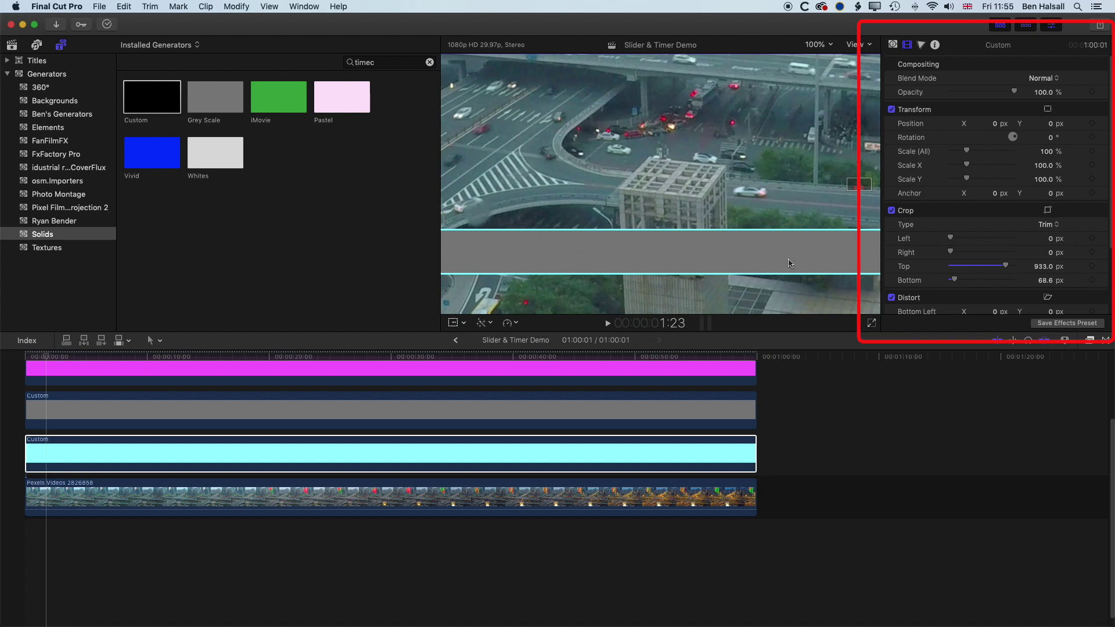
# - Replay the countdown from the start and bring up the cyan outline clip's colour chooser
pyautogui.moveTo(46, 356); pyautogui.dragTo(24, 357)
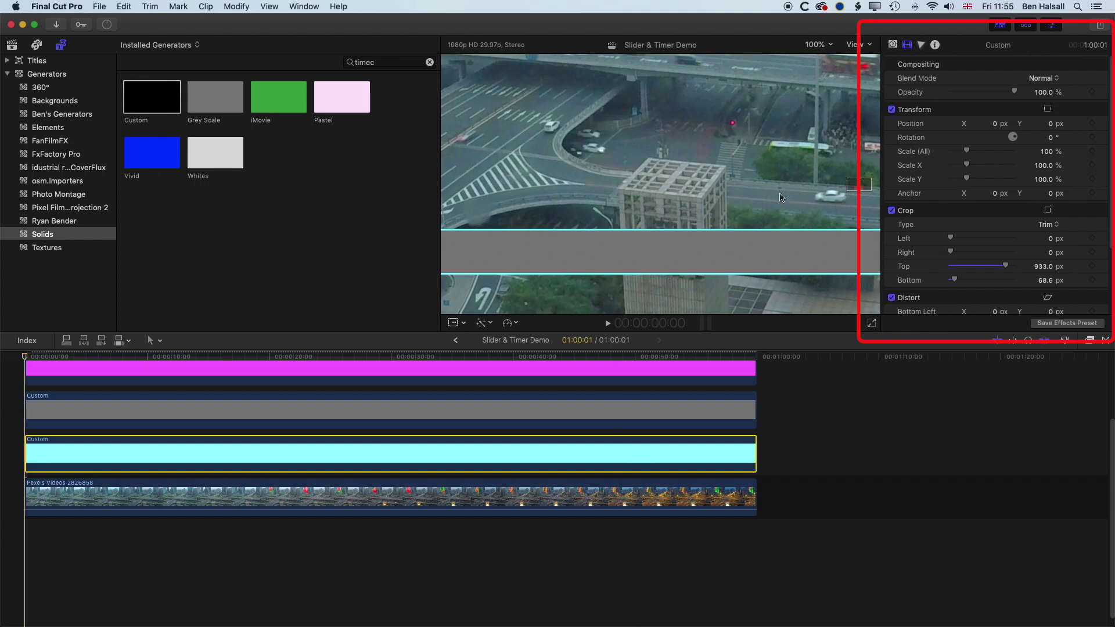
pyautogui.click(843, 190)
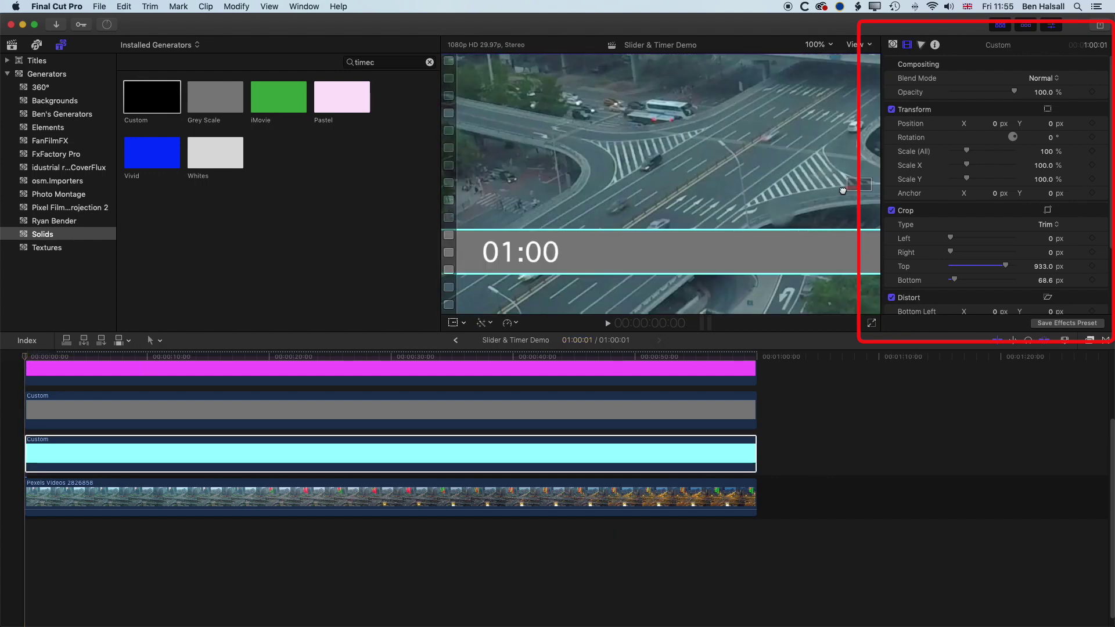
pyautogui.press('space')
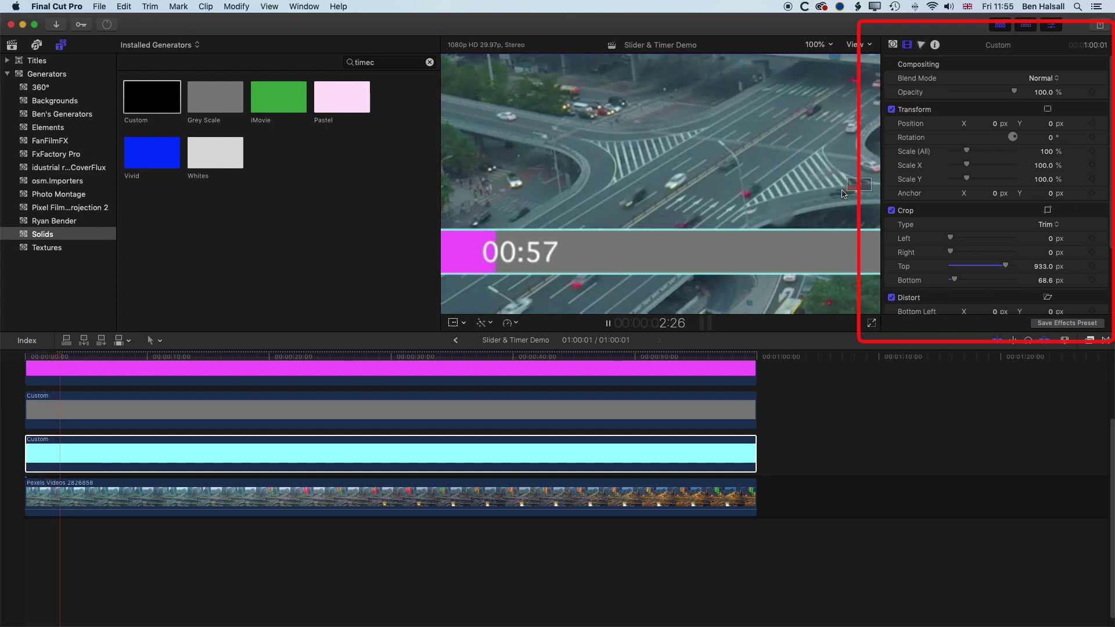
pyautogui.press('space')
pyautogui.click(600, 461)
pyautogui.click(892, 44)
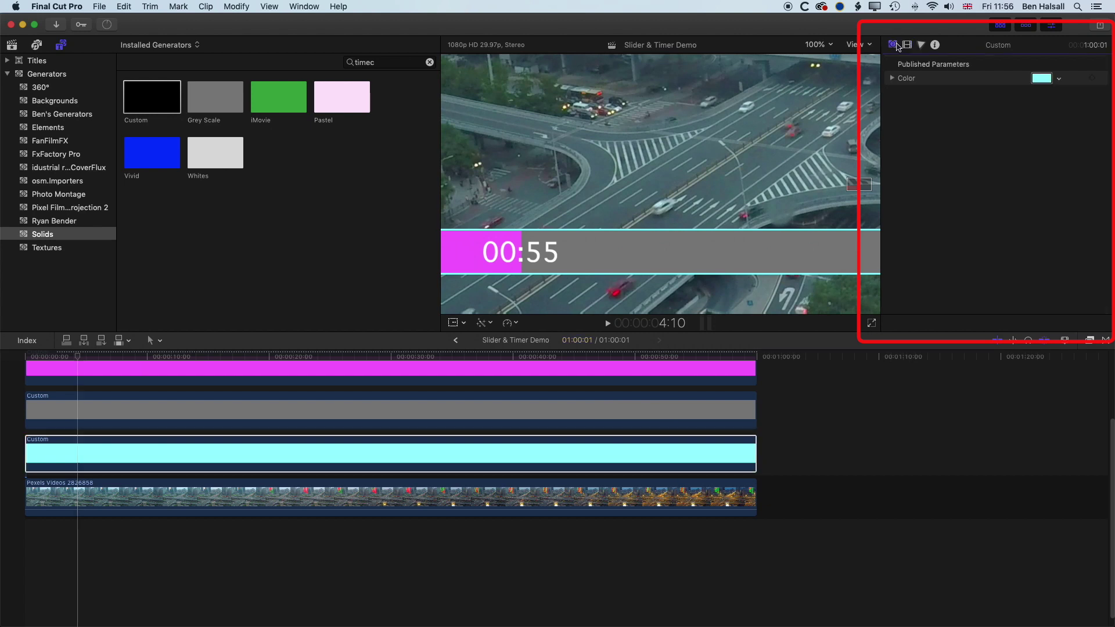
pyautogui.click(1041, 78)
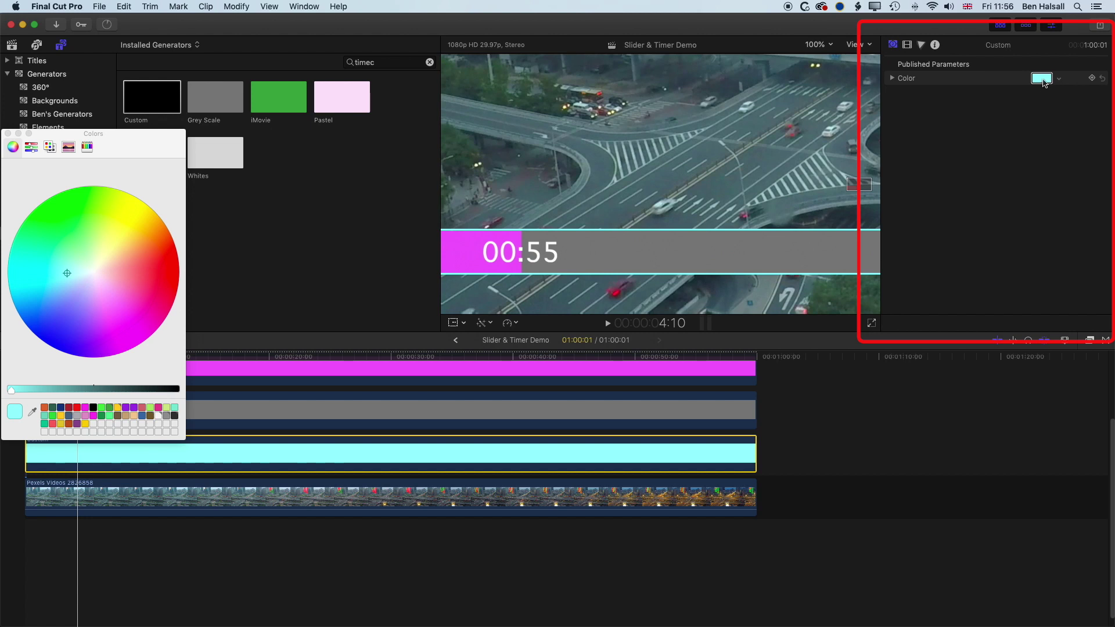
# - Recolour the outline yellow, close the Colors panel, and return the playhead to the start
pyautogui.click(94, 408)
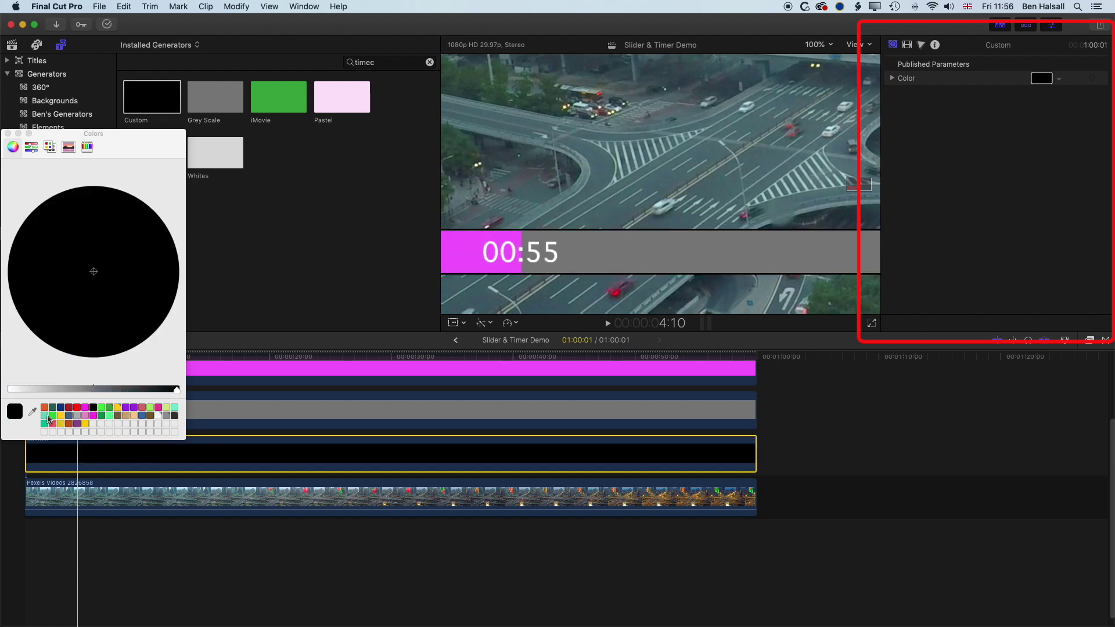
pyautogui.click(84, 424)
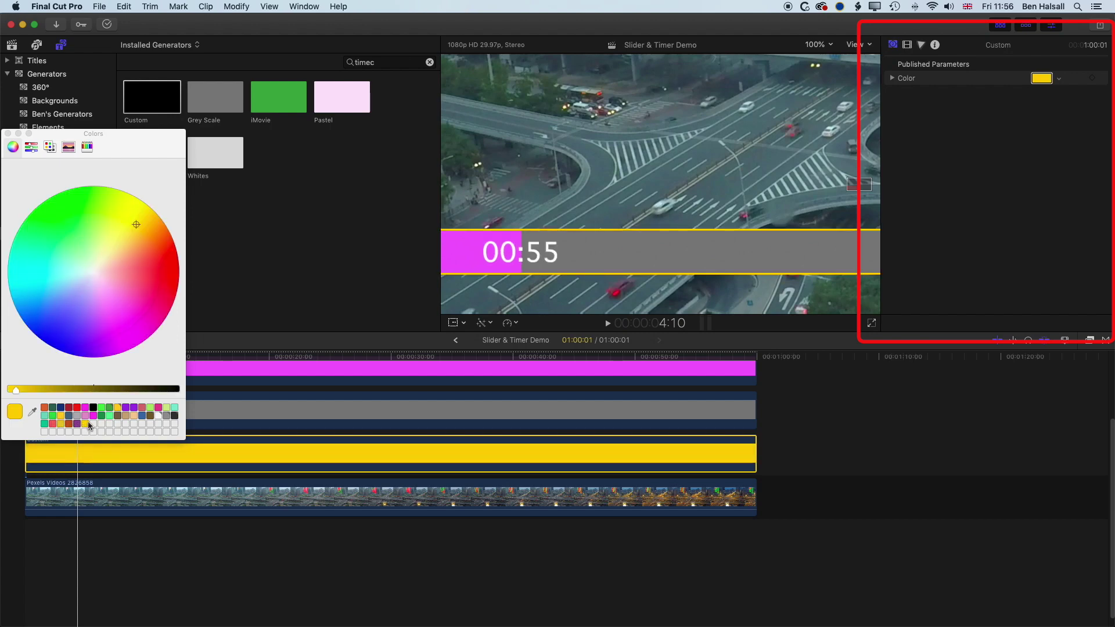
pyautogui.click(8, 135)
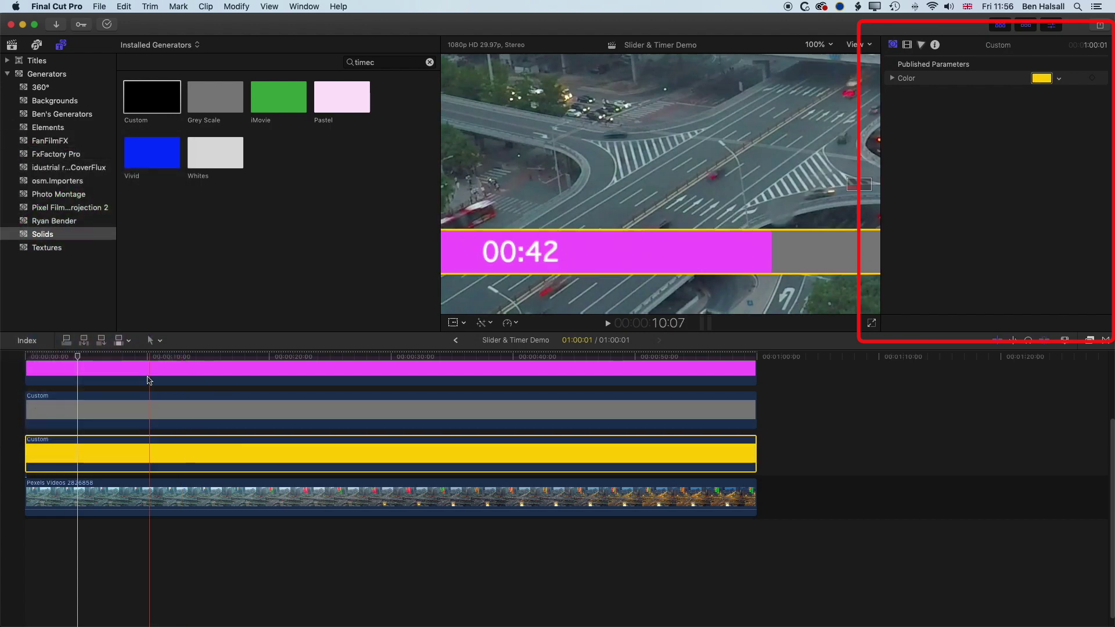
pyautogui.click(9, 352)
# - Preview the countdown, set the viewer zoom to Fit, then replay the yellow-outlined bar from the start
pyautogui.press('space')
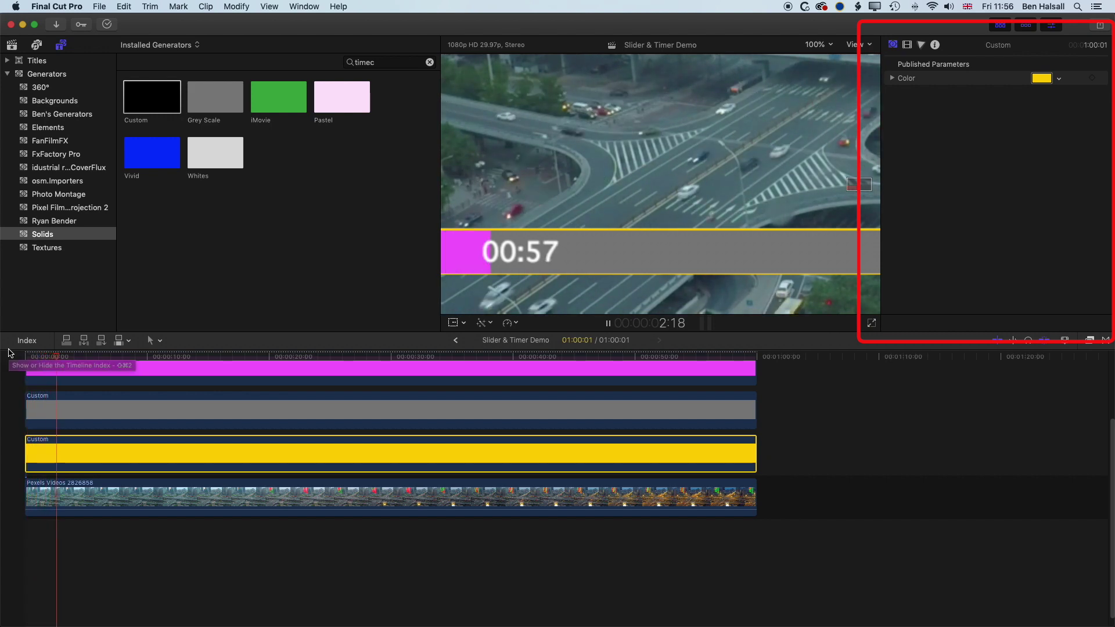
pyautogui.press('space')
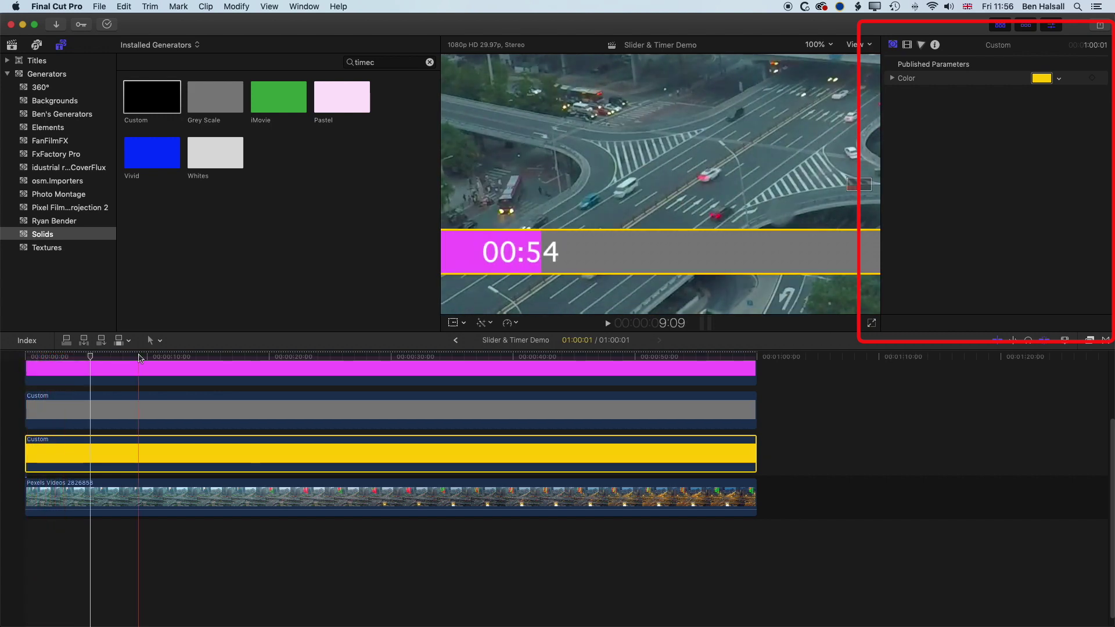
pyautogui.click(818, 45)
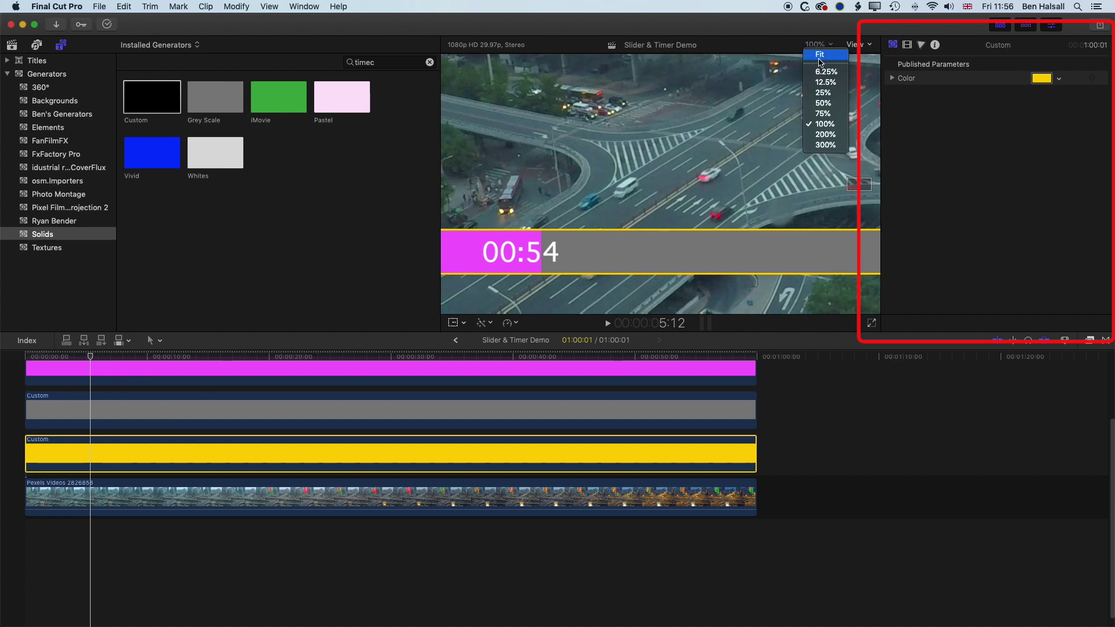
pyautogui.click(819, 55)
pyautogui.click(3, 355)
pyautogui.press('space')
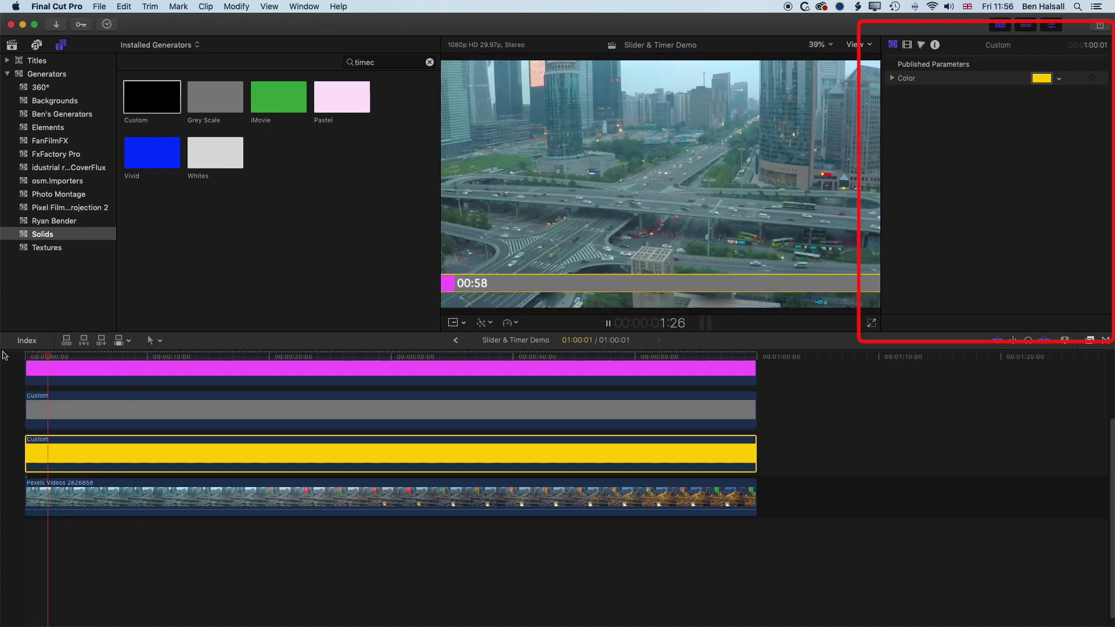